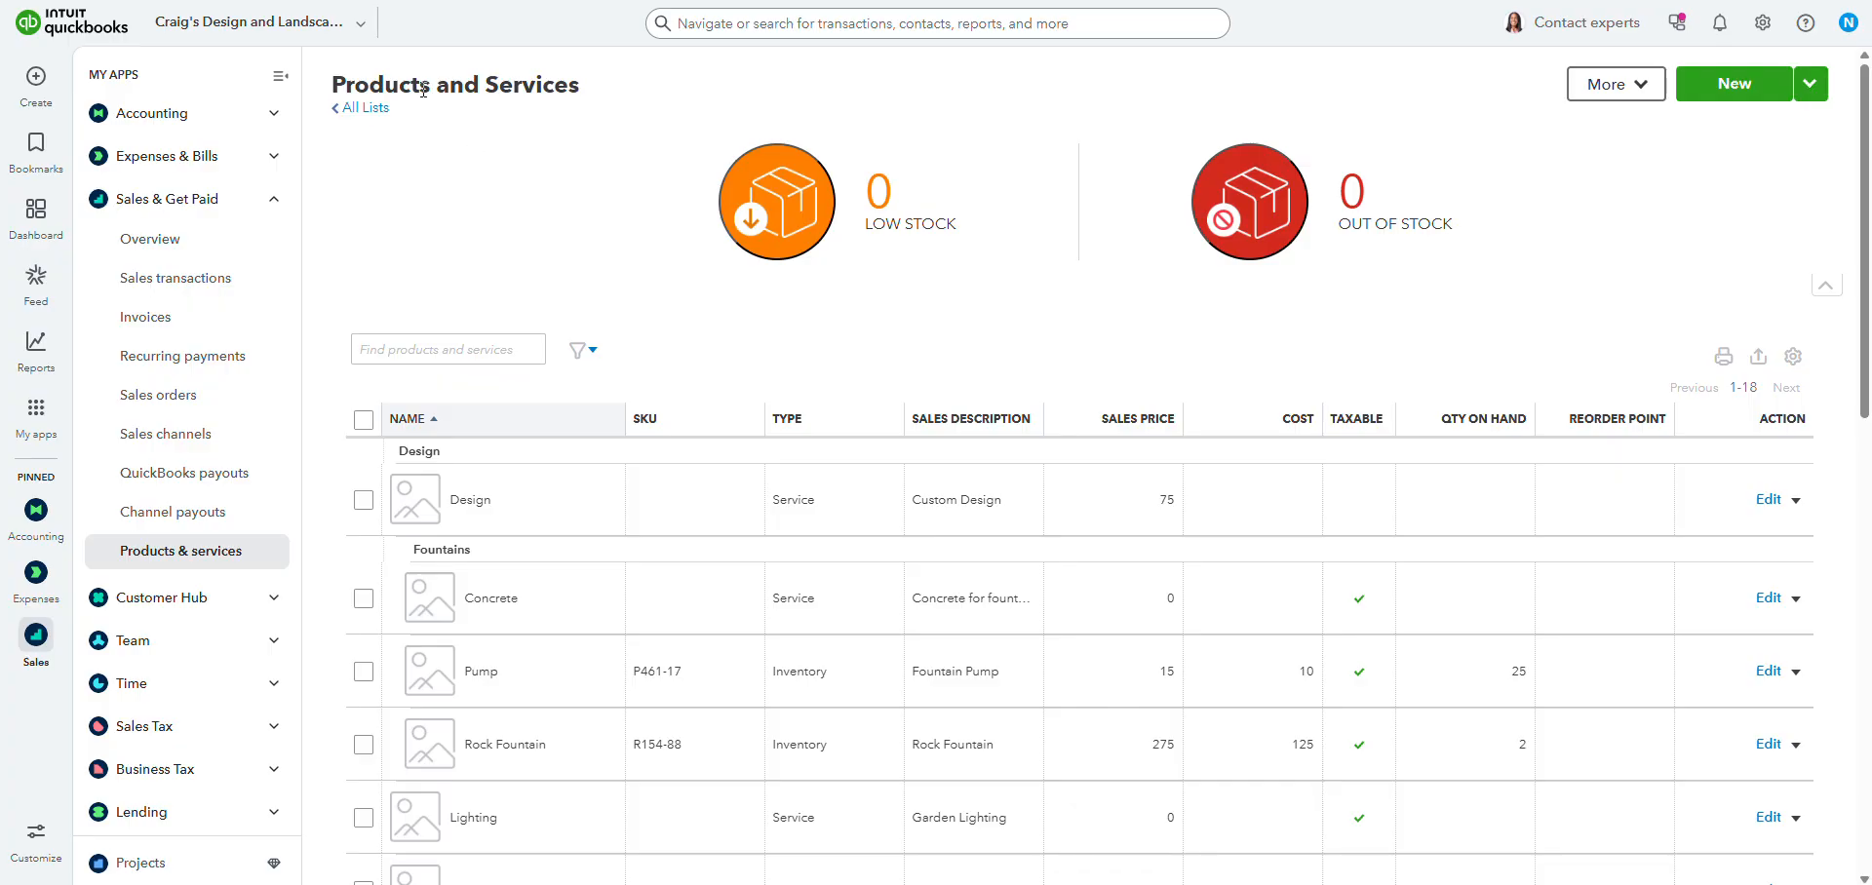
Collapse the side navigation menu to give the products and services list more room.
left_click(271, 78)
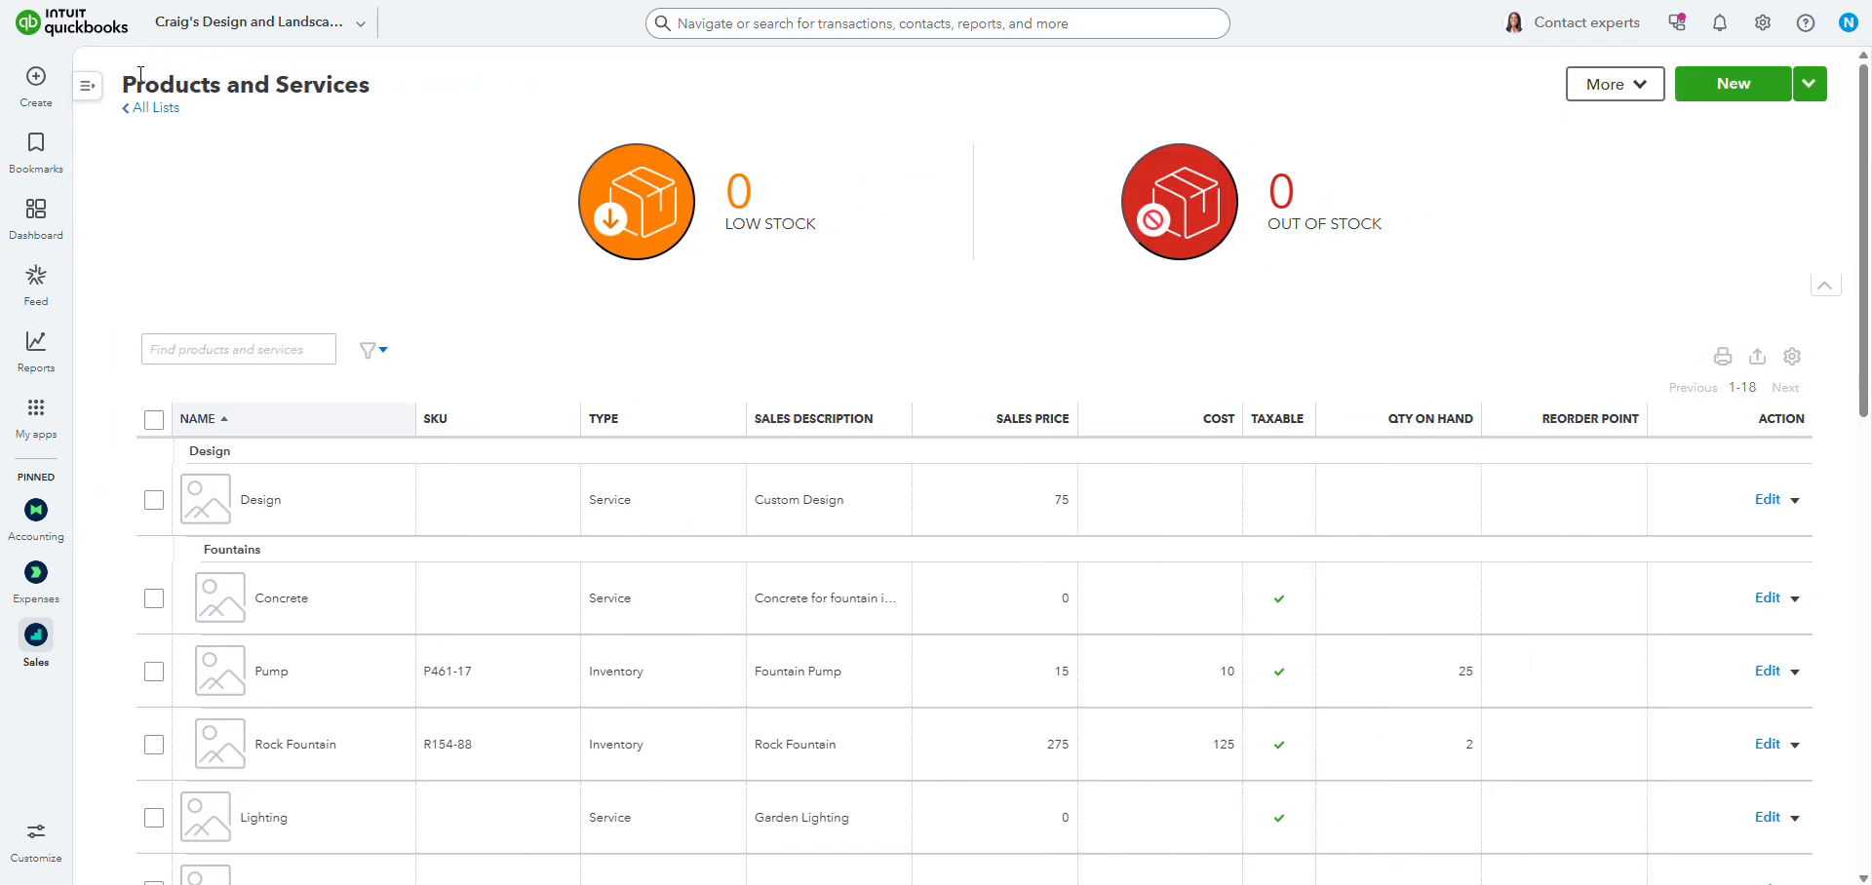
left_click_drag(126, 81, 176, 83)
left_click(440, 89)
left_click(442, 198)
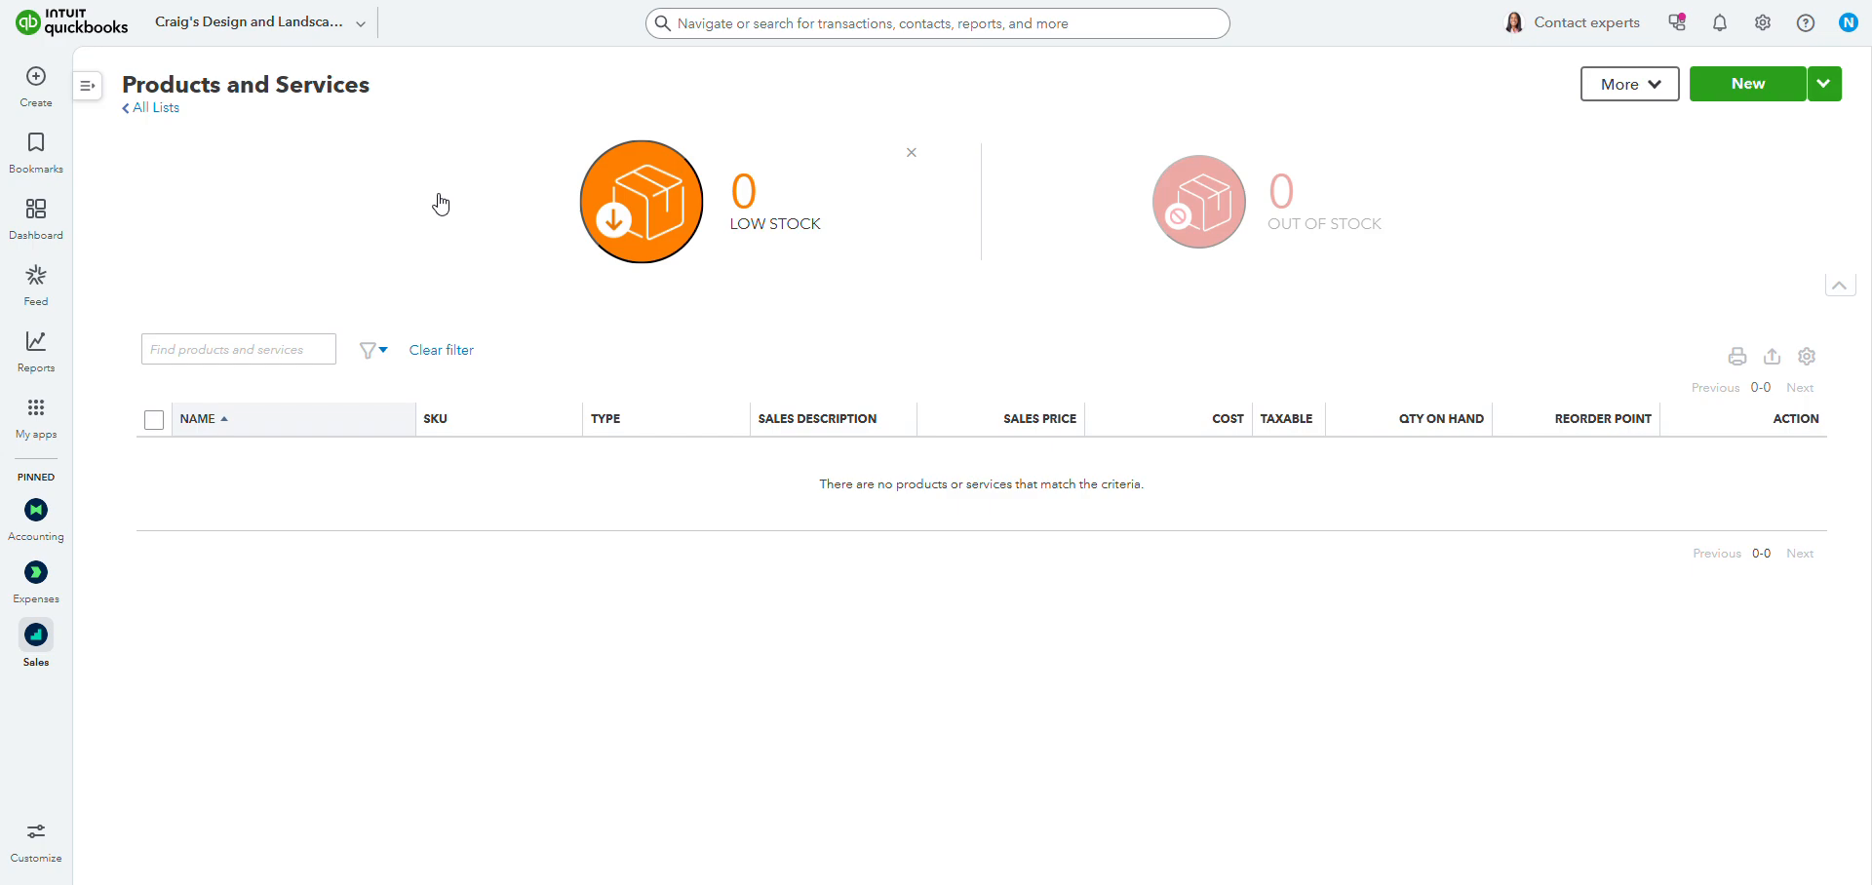
left_click(913, 151)
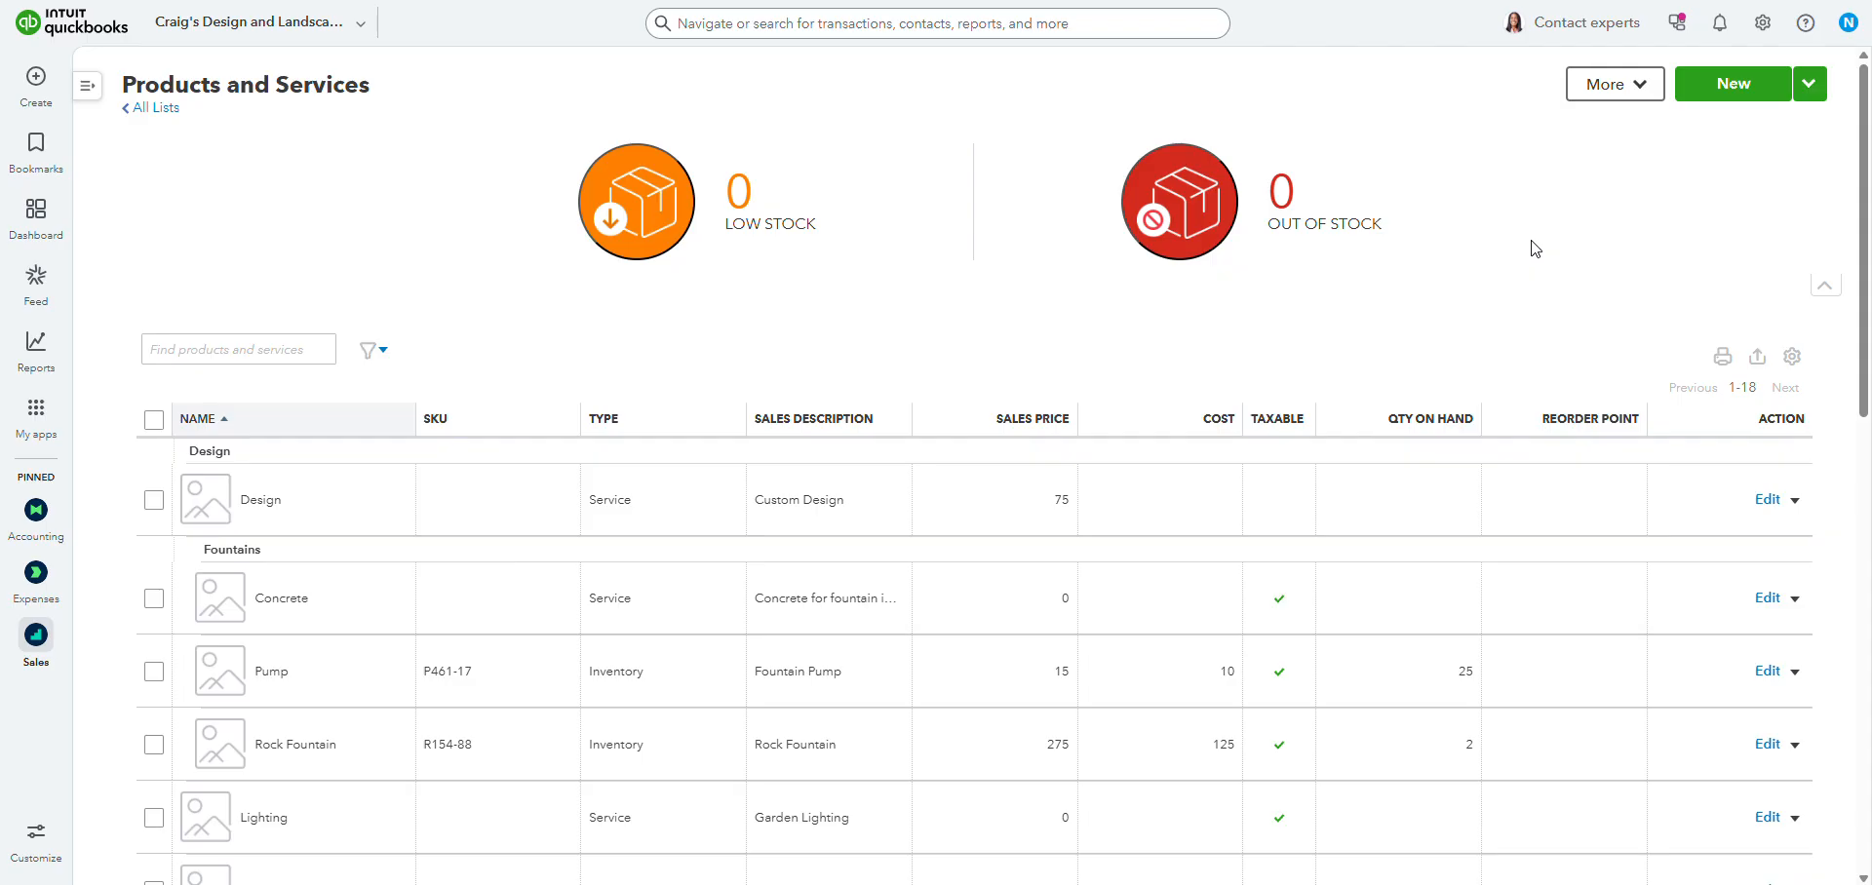
Start a new non-inventory item and name it "Branded Tote".
left_click(1735, 86)
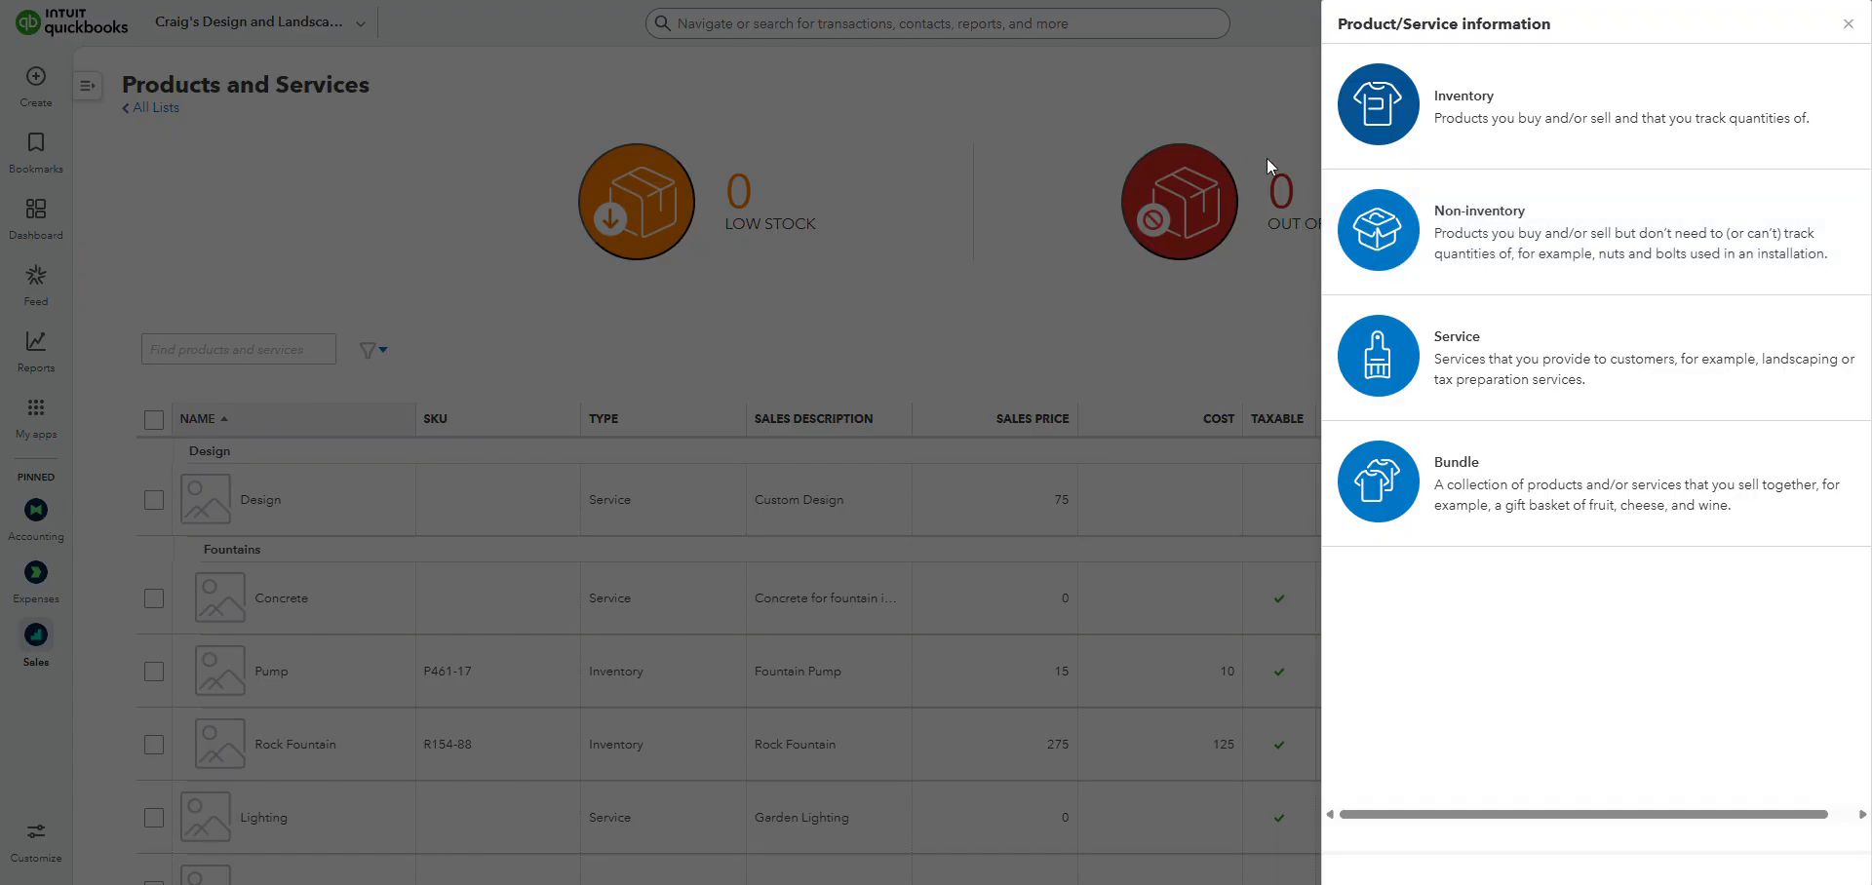
left_click(1418, 252)
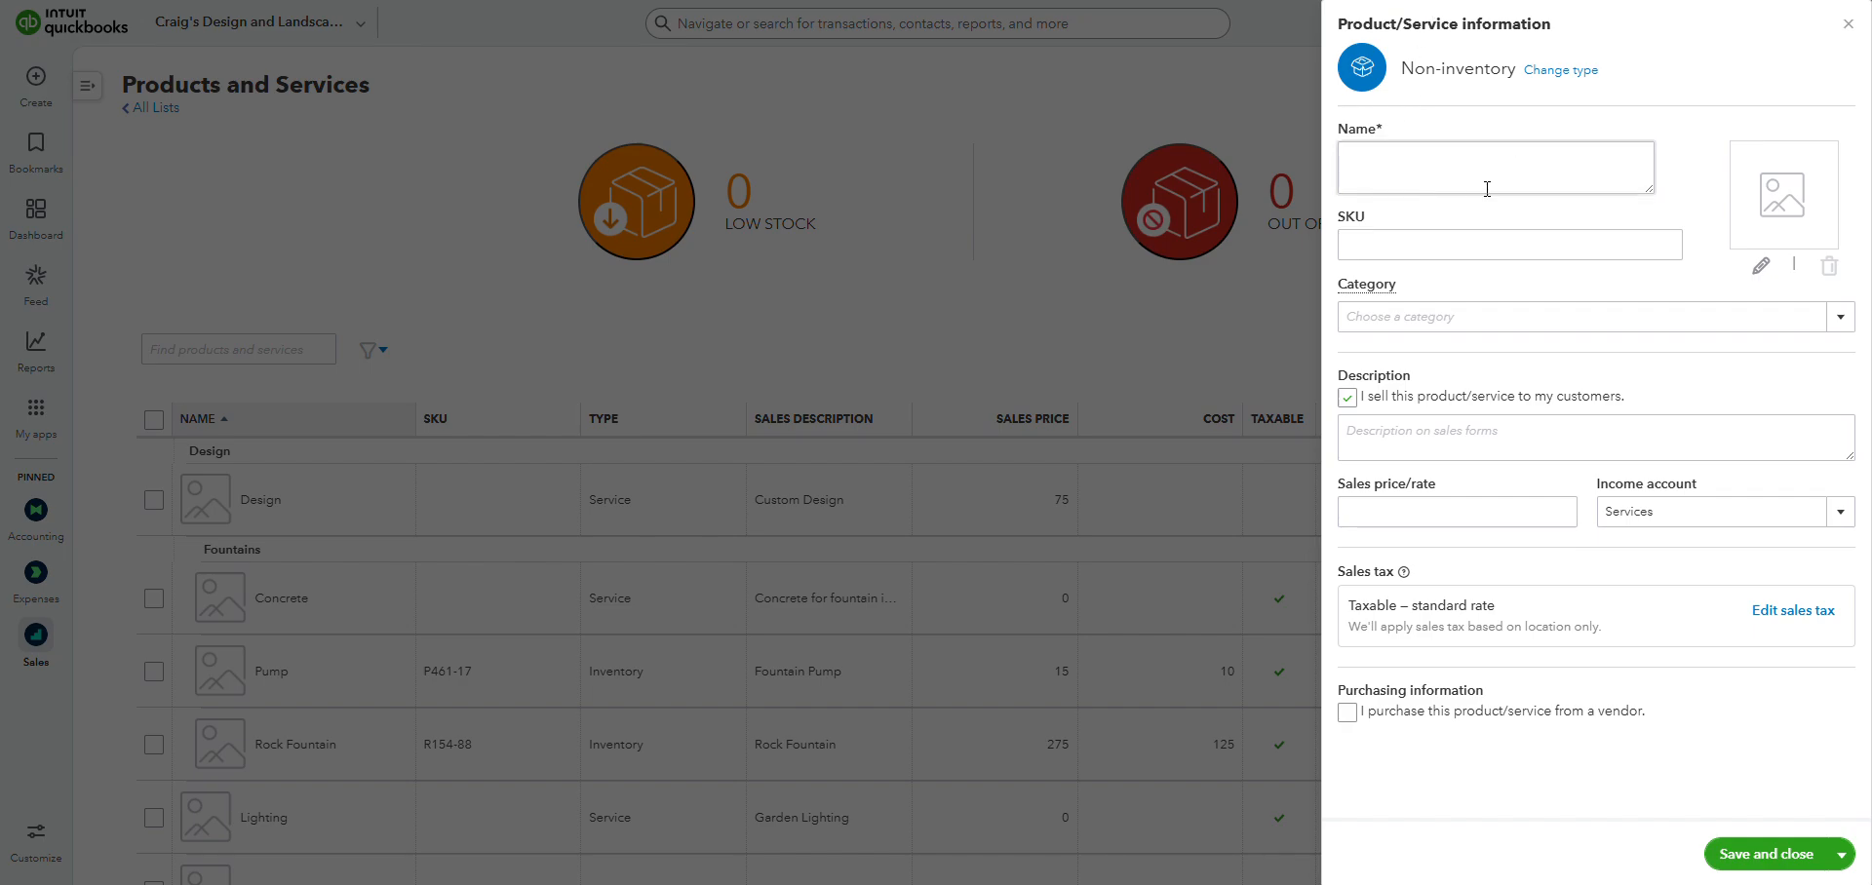
left_click(1466, 159)
type("Branded Tote")
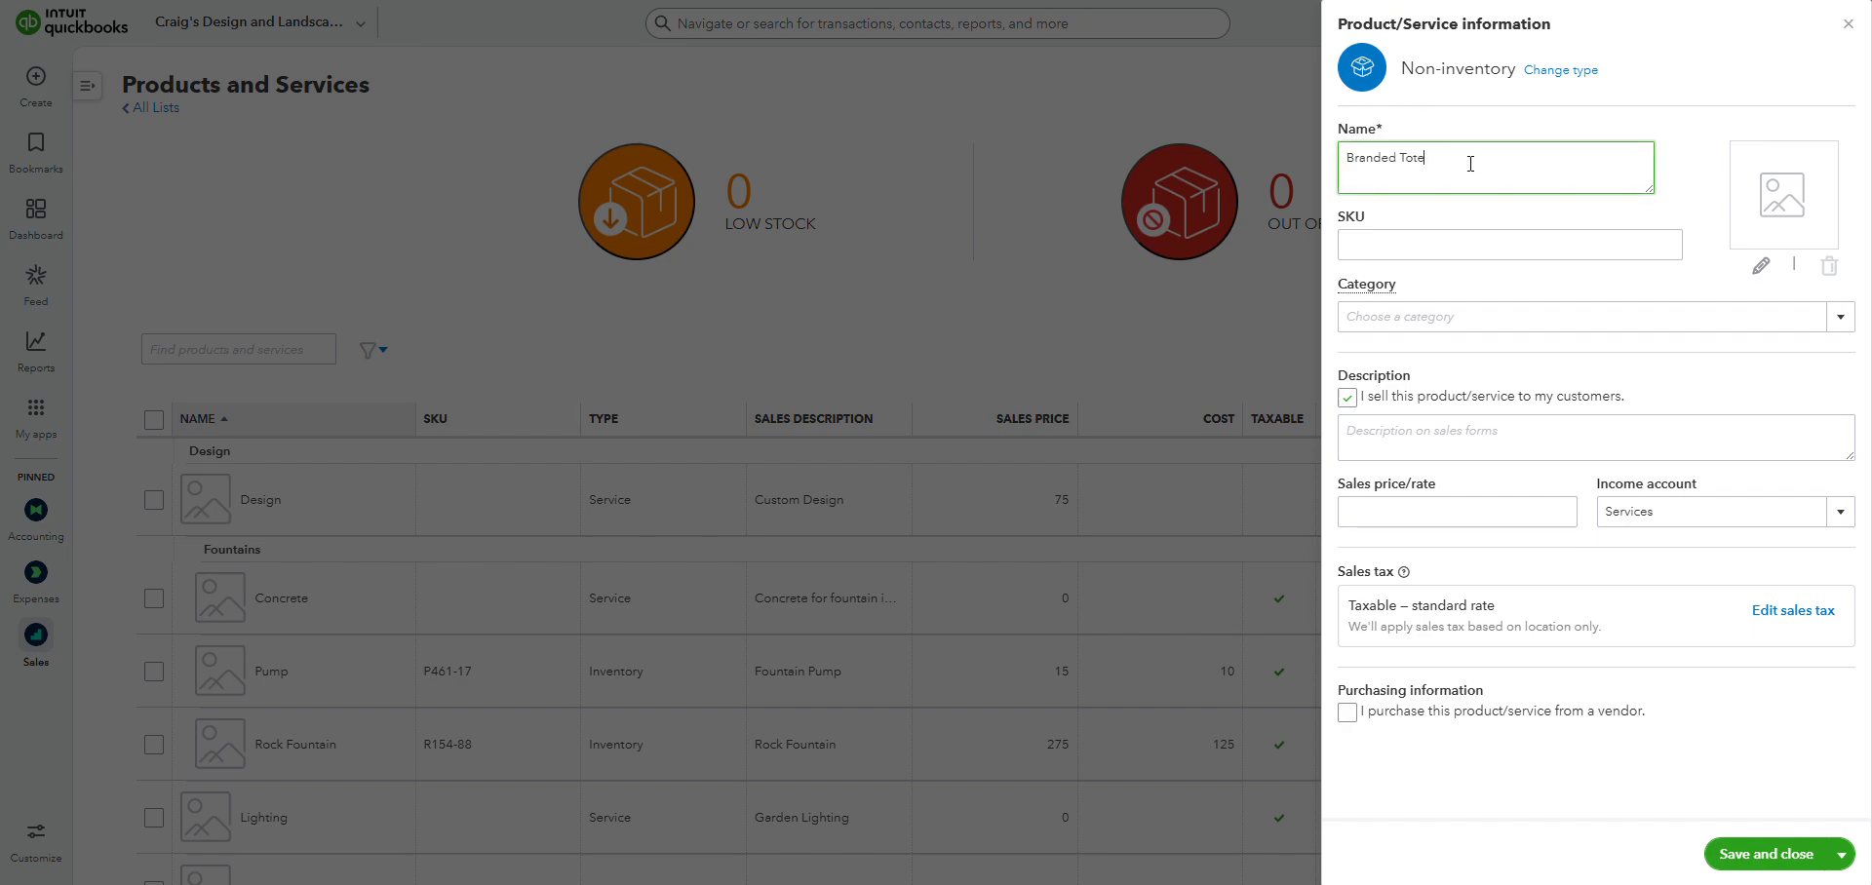
left_click(1439, 205)
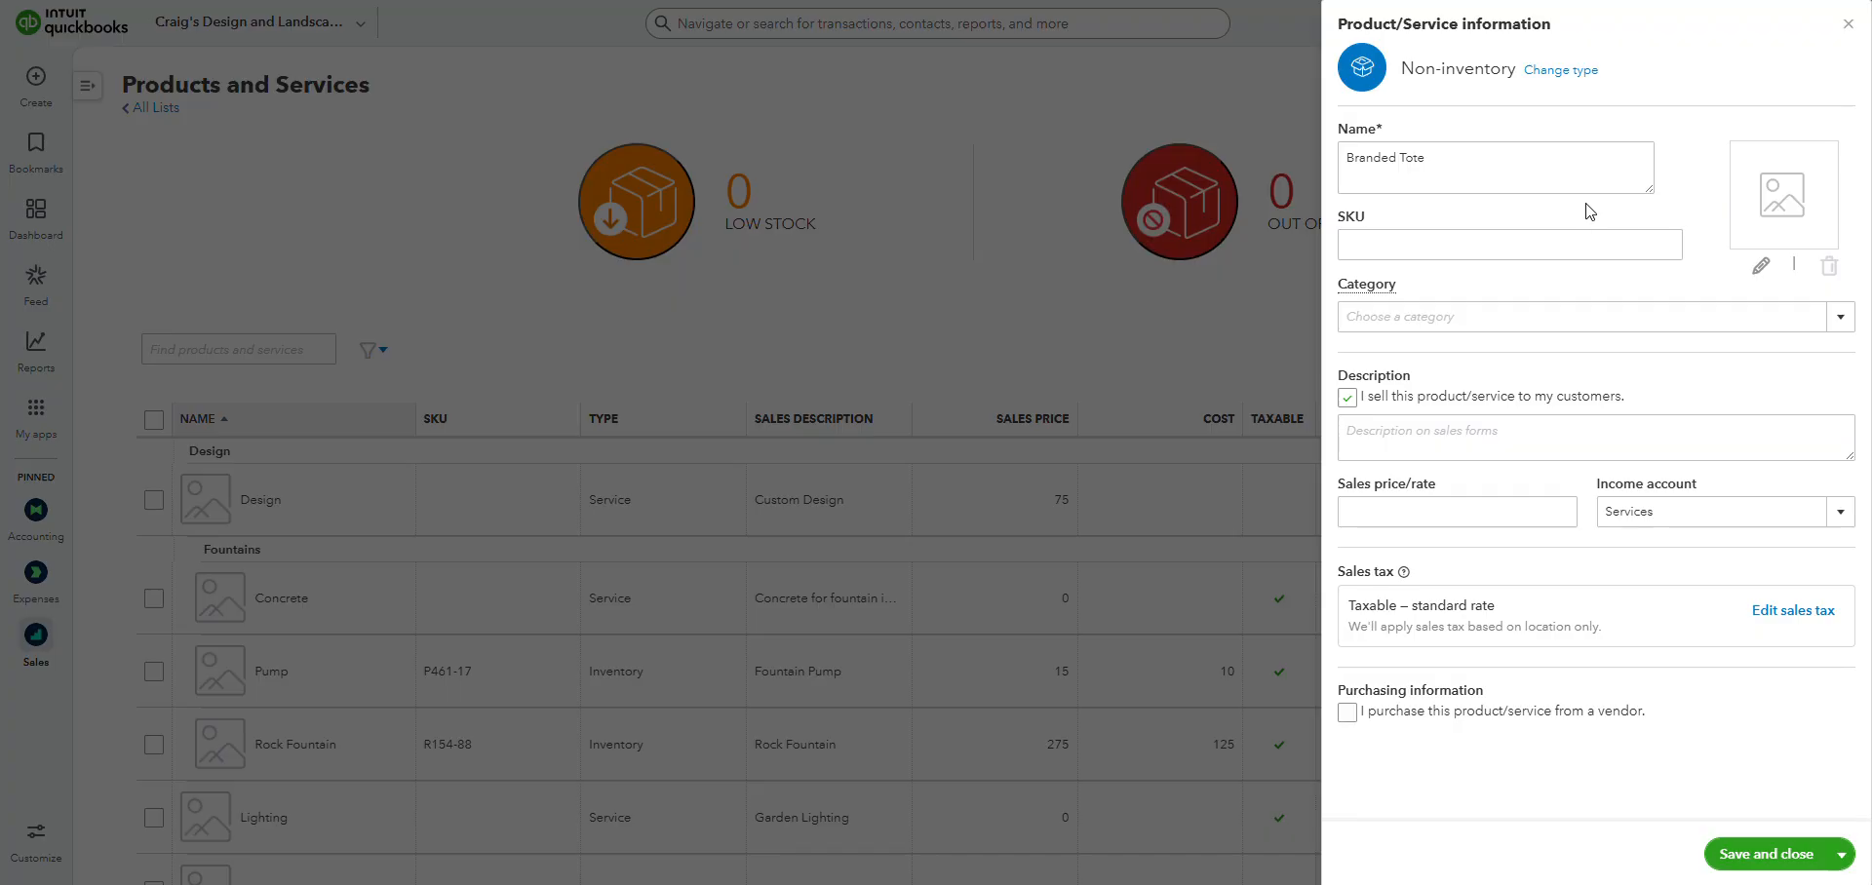
Create a new category named "Promotional" and assign it to the Branded Tote item.
left_click(1428, 244)
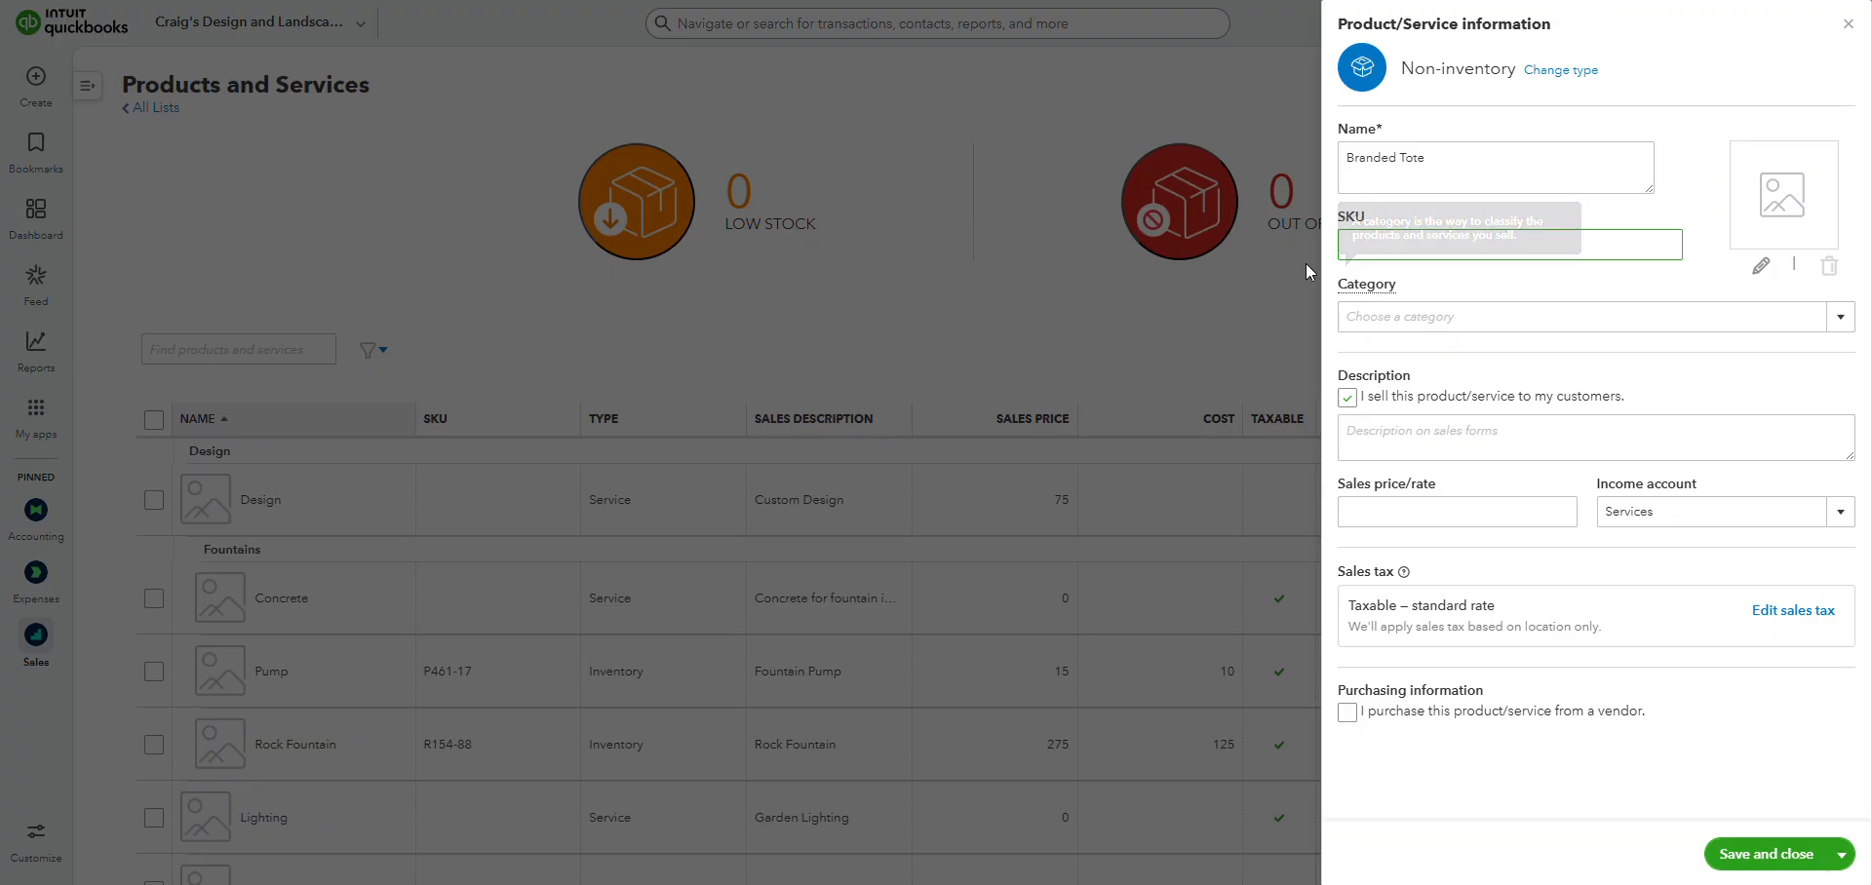
left_click(1502, 290)
mouse_move(1389, 289)
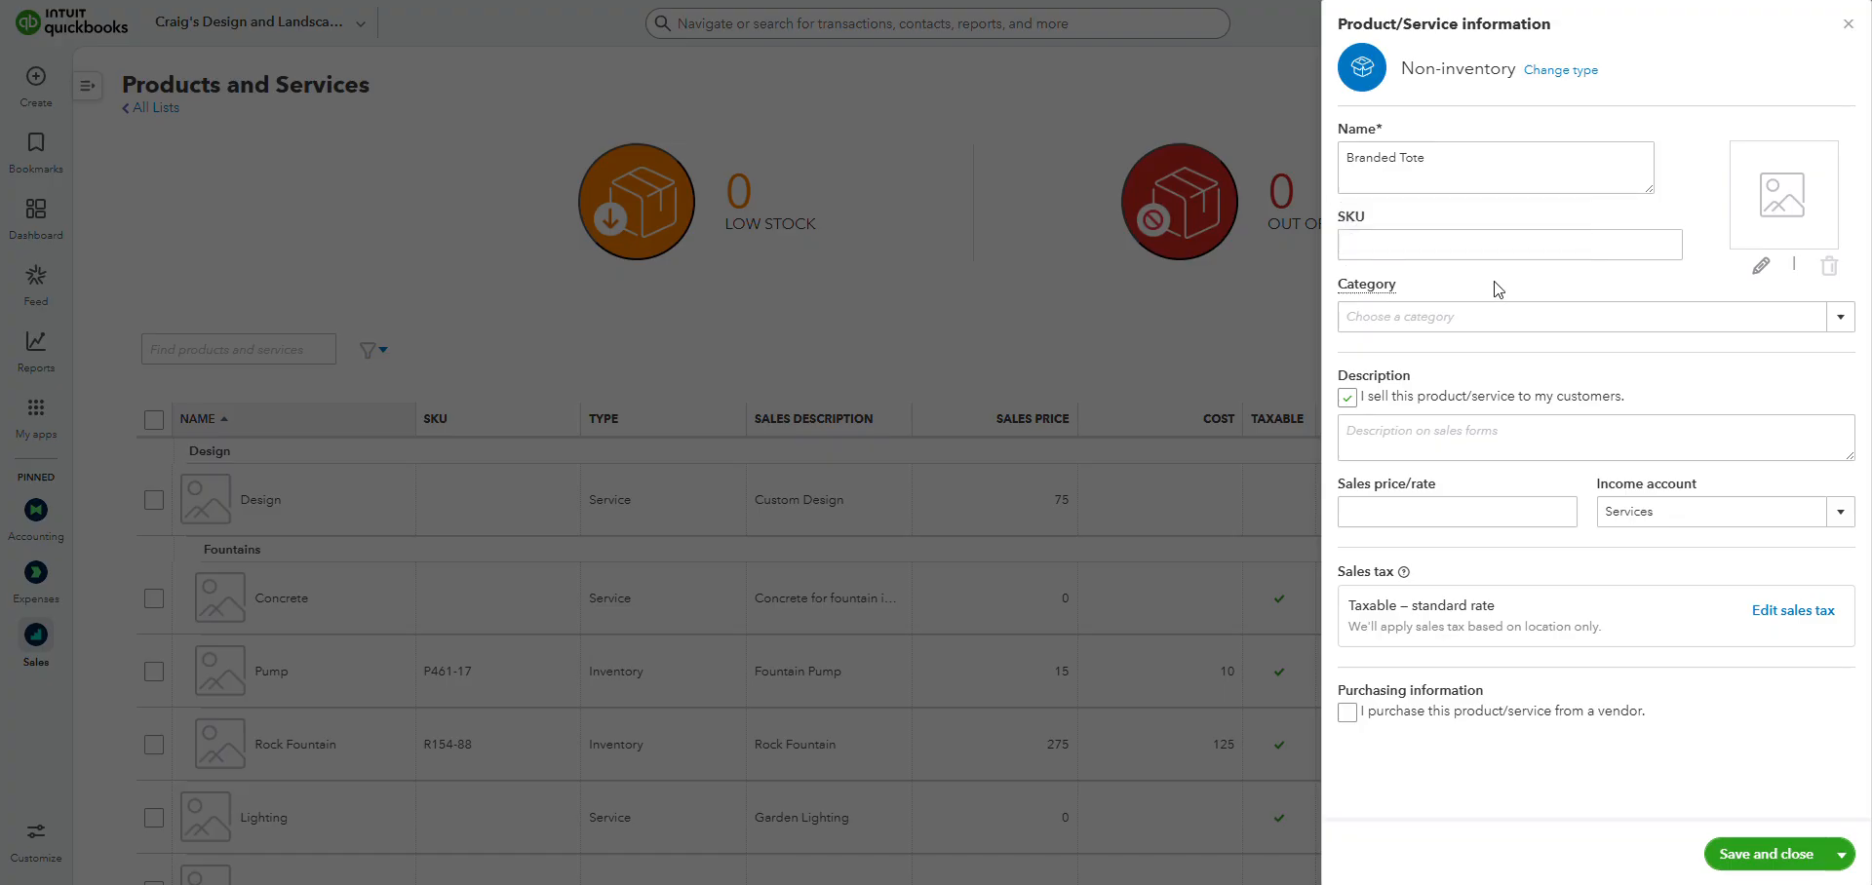
left_click(1838, 318)
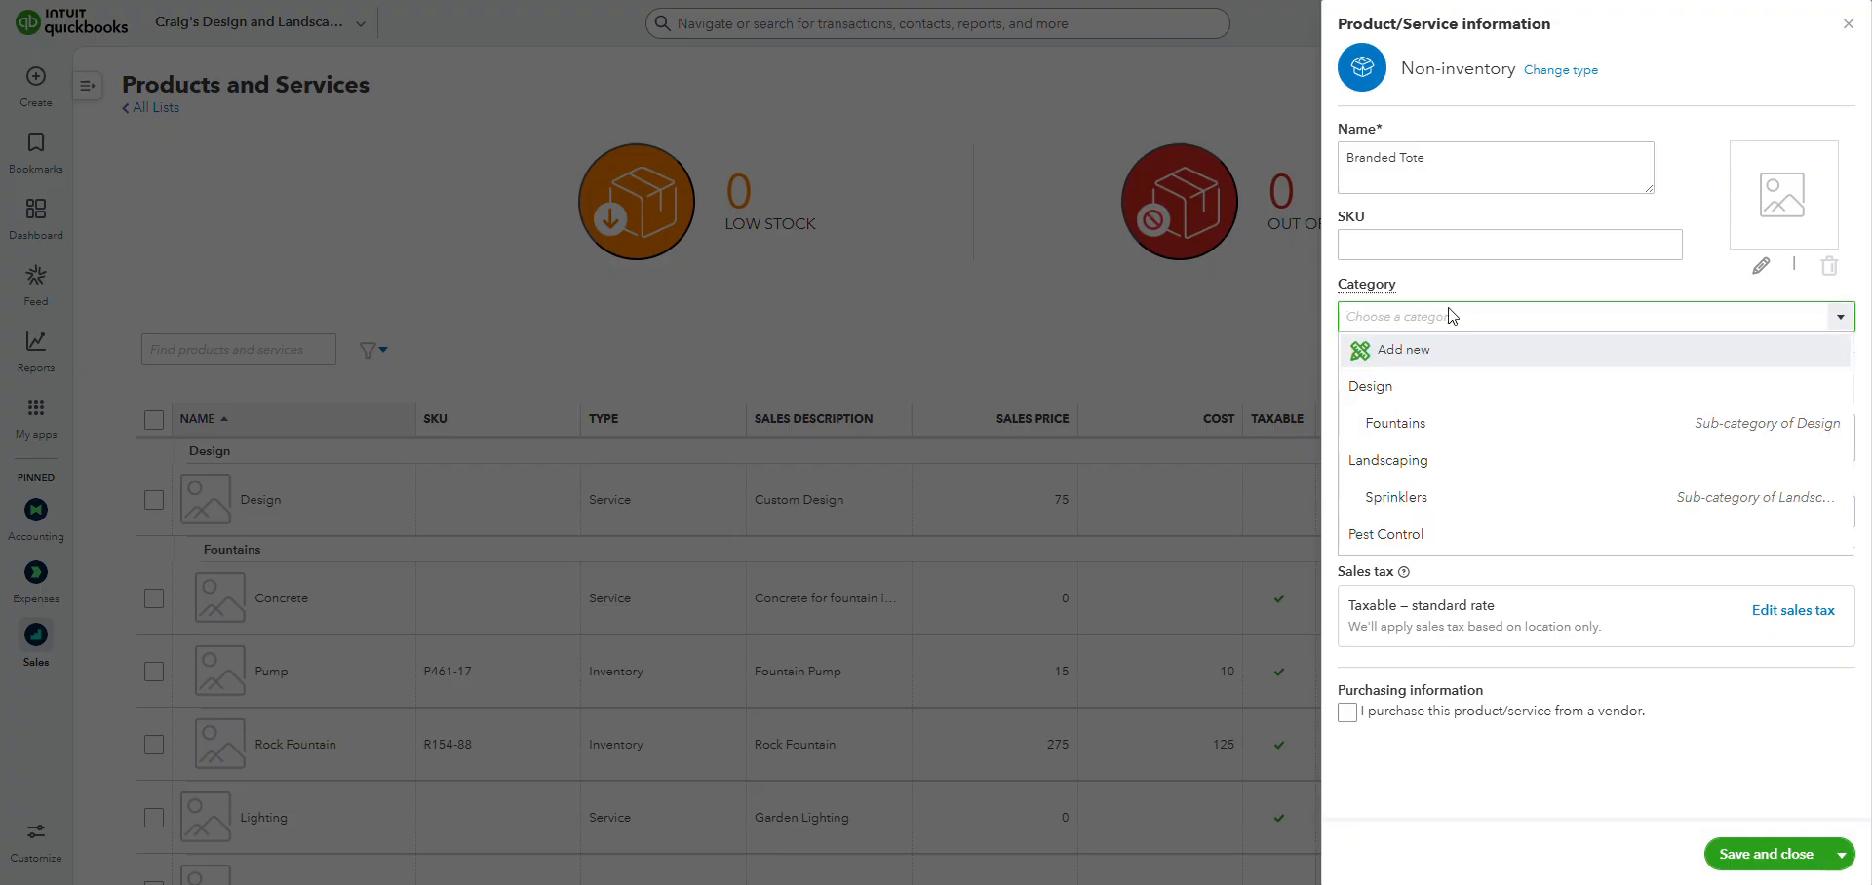
left_click(1416, 358)
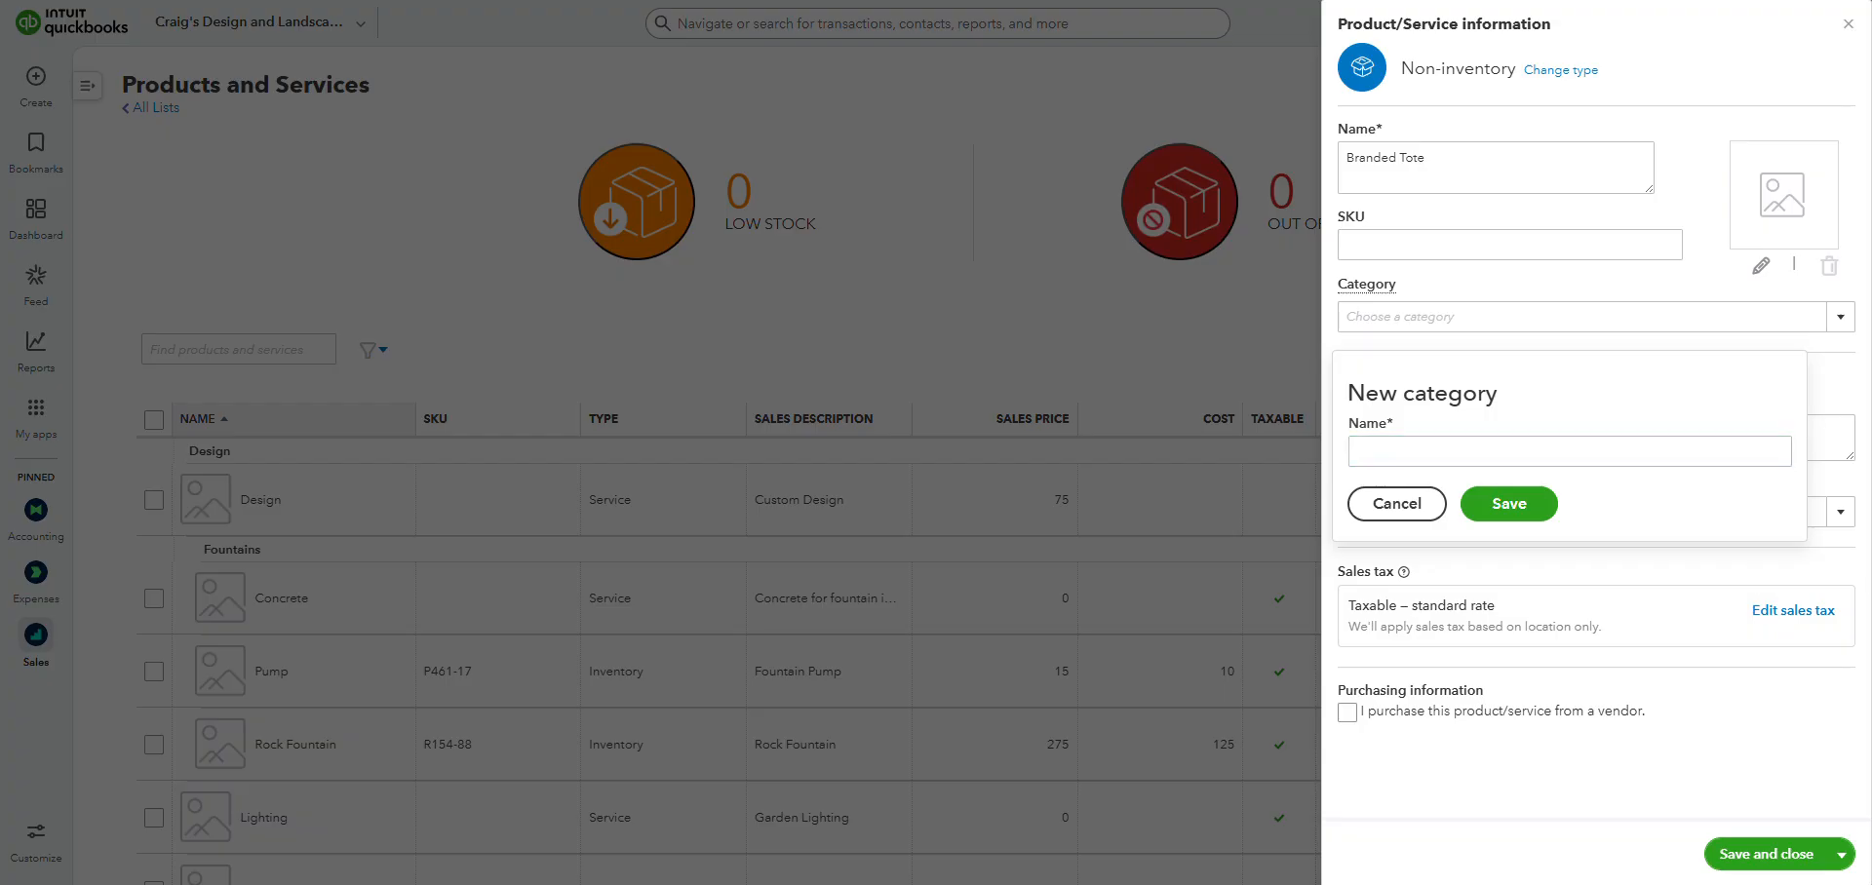
left_click(1521, 453)
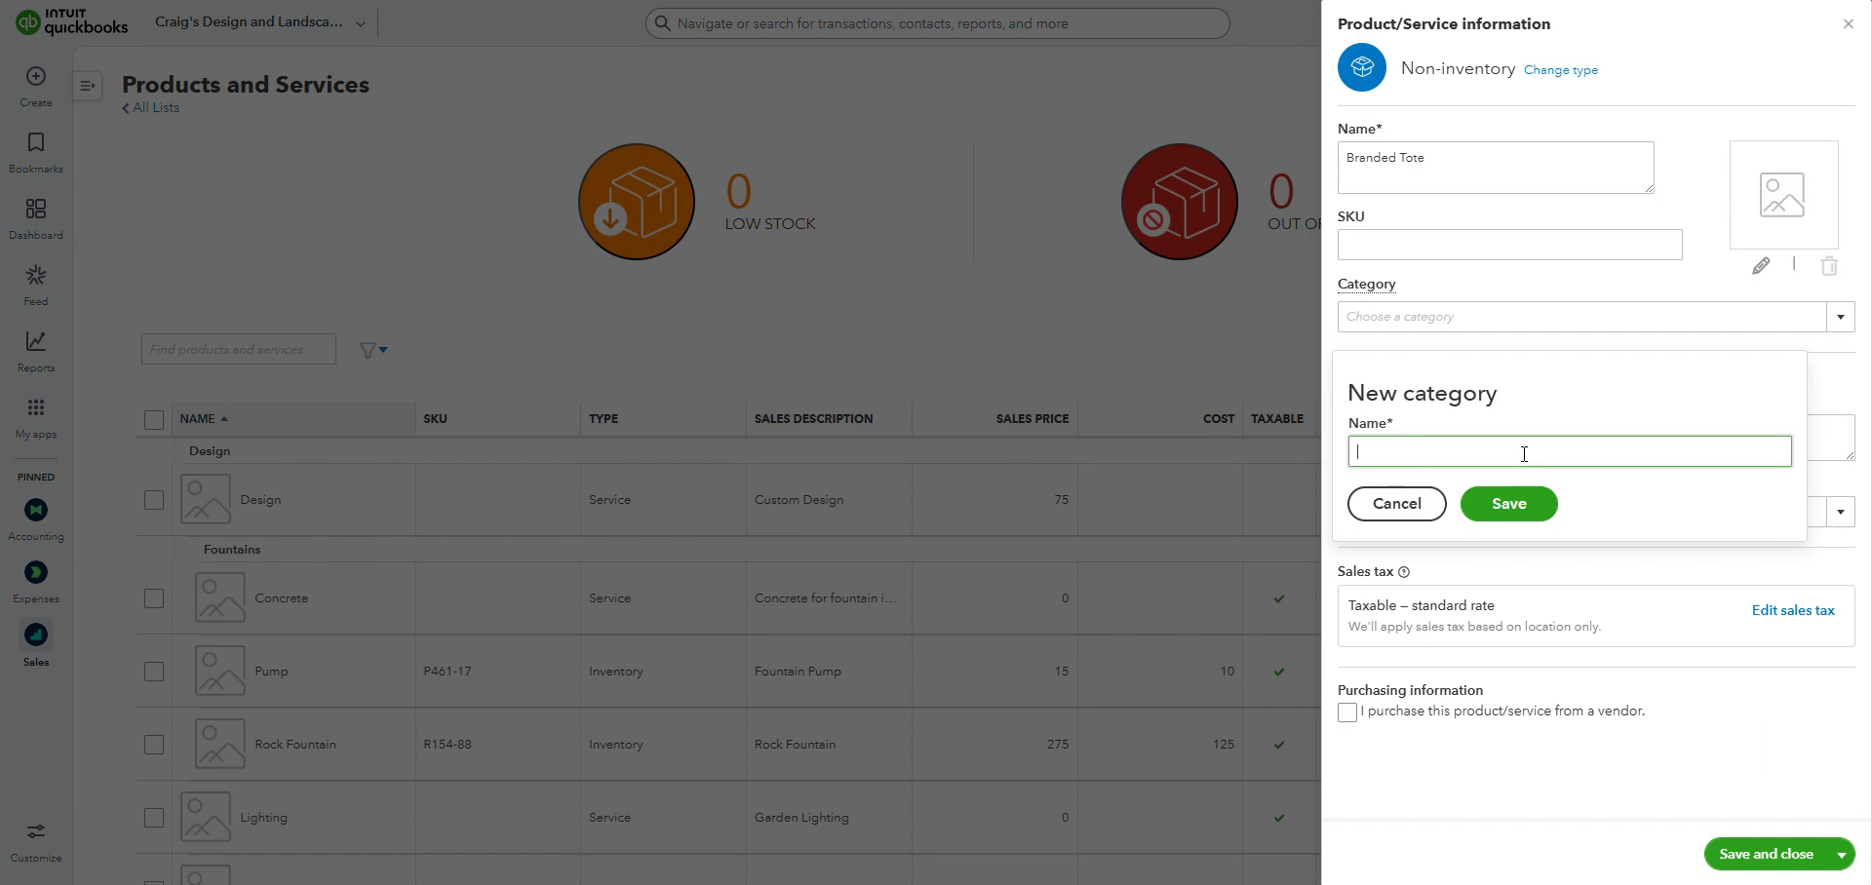
type("Promotional")
left_click(1526, 529)
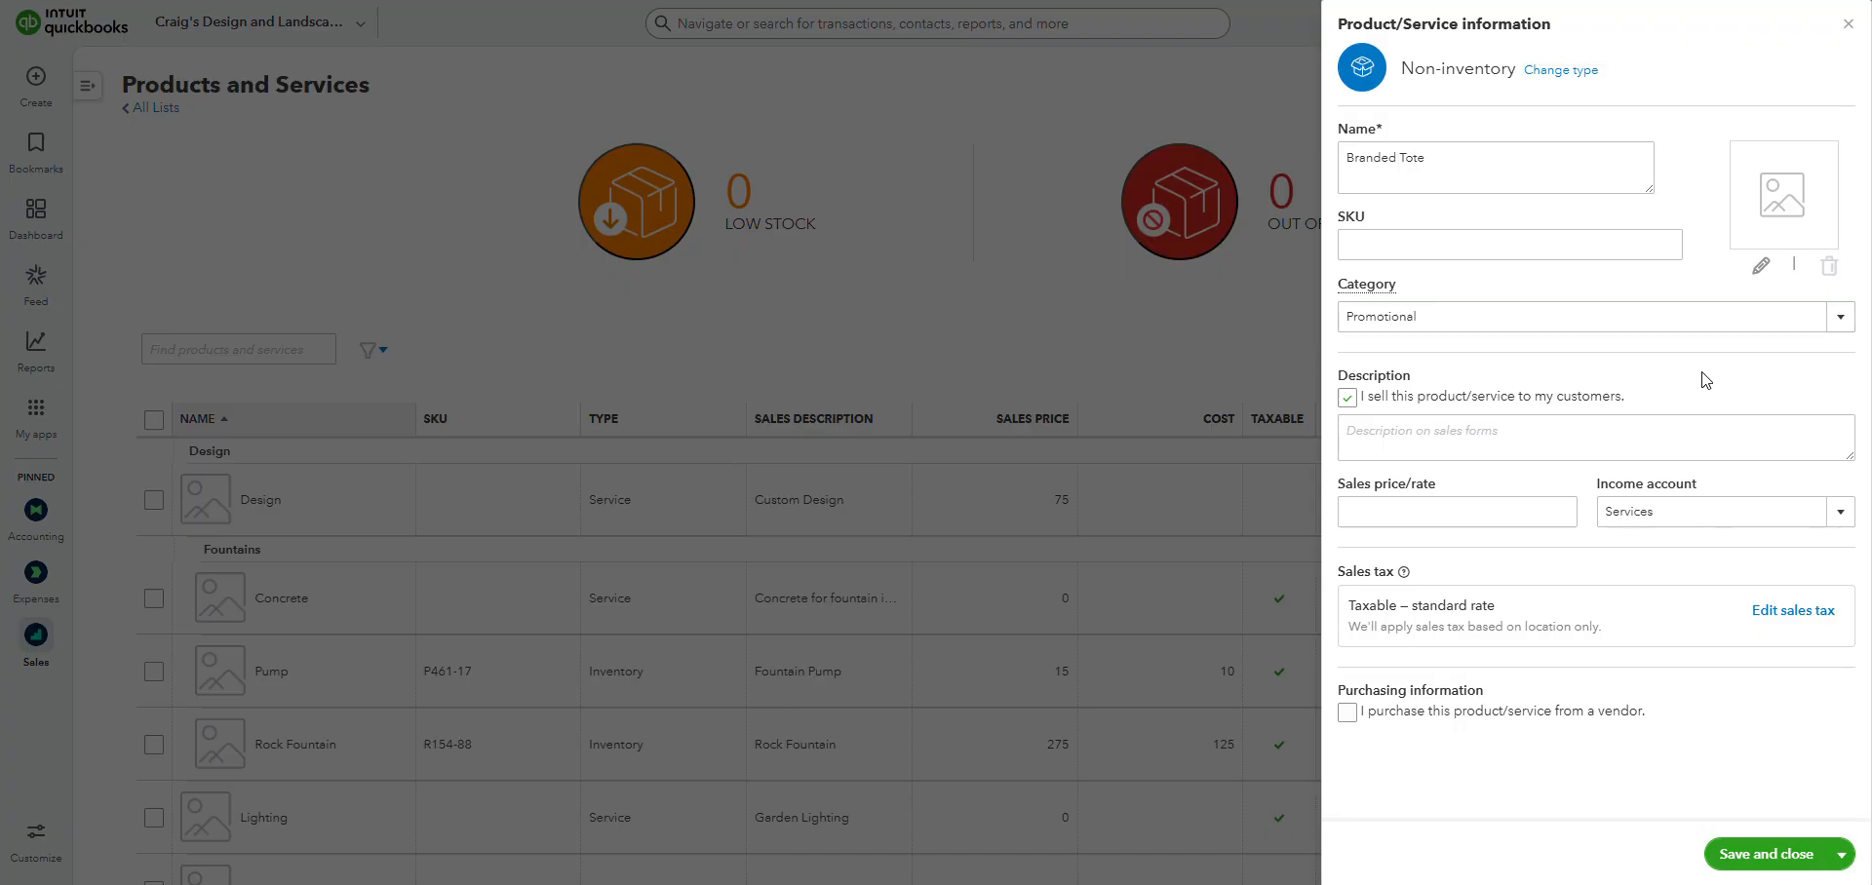
Mark the item as purchased from a vendor instead of sold to customers, with the purchase description "Branded Tote".
left_click(1347, 398)
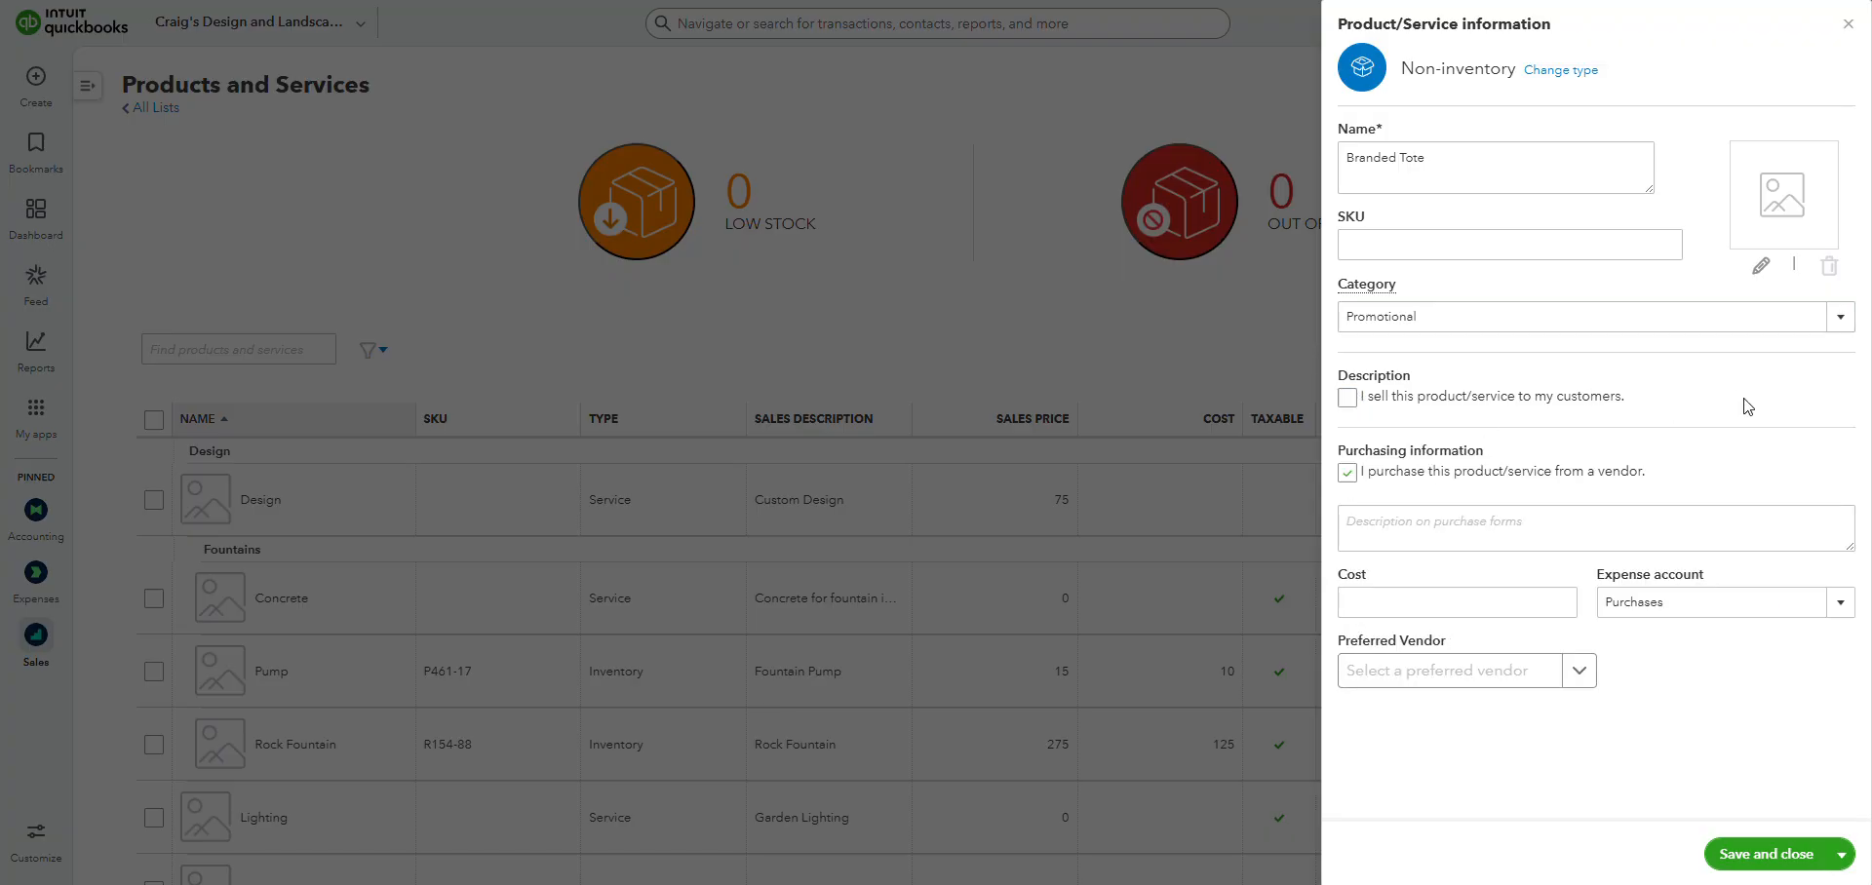
left_click(1446, 161)
left_click(1519, 531)
type("Branded Tote")
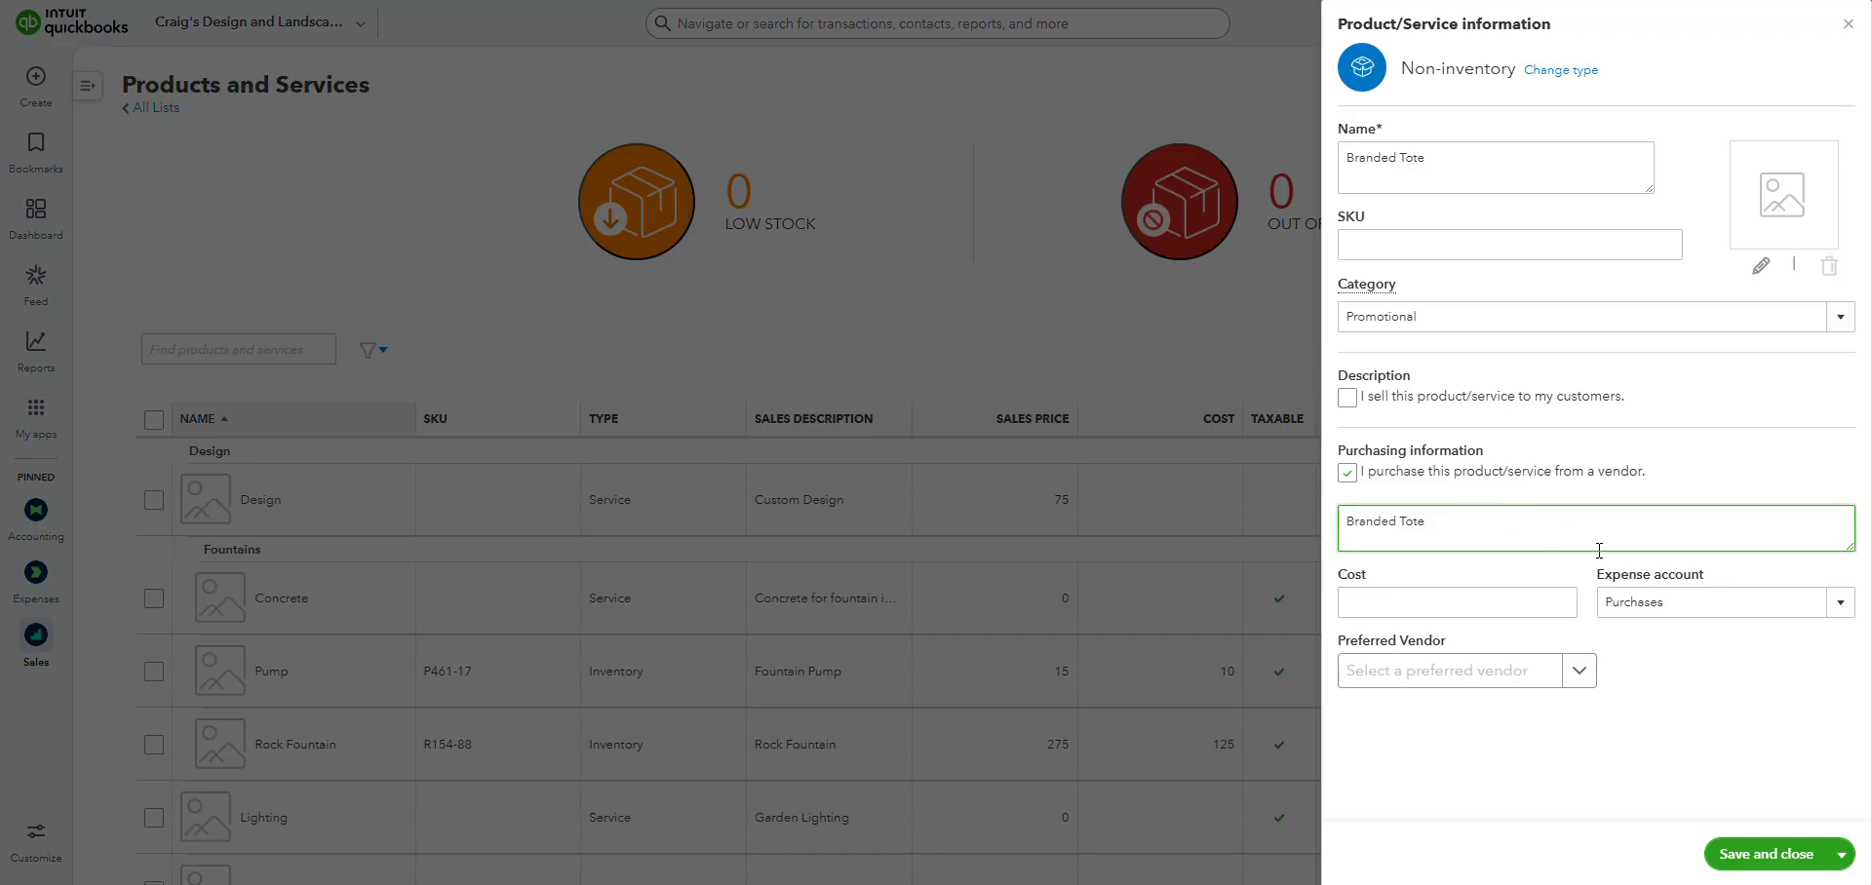
left_click(1704, 696)
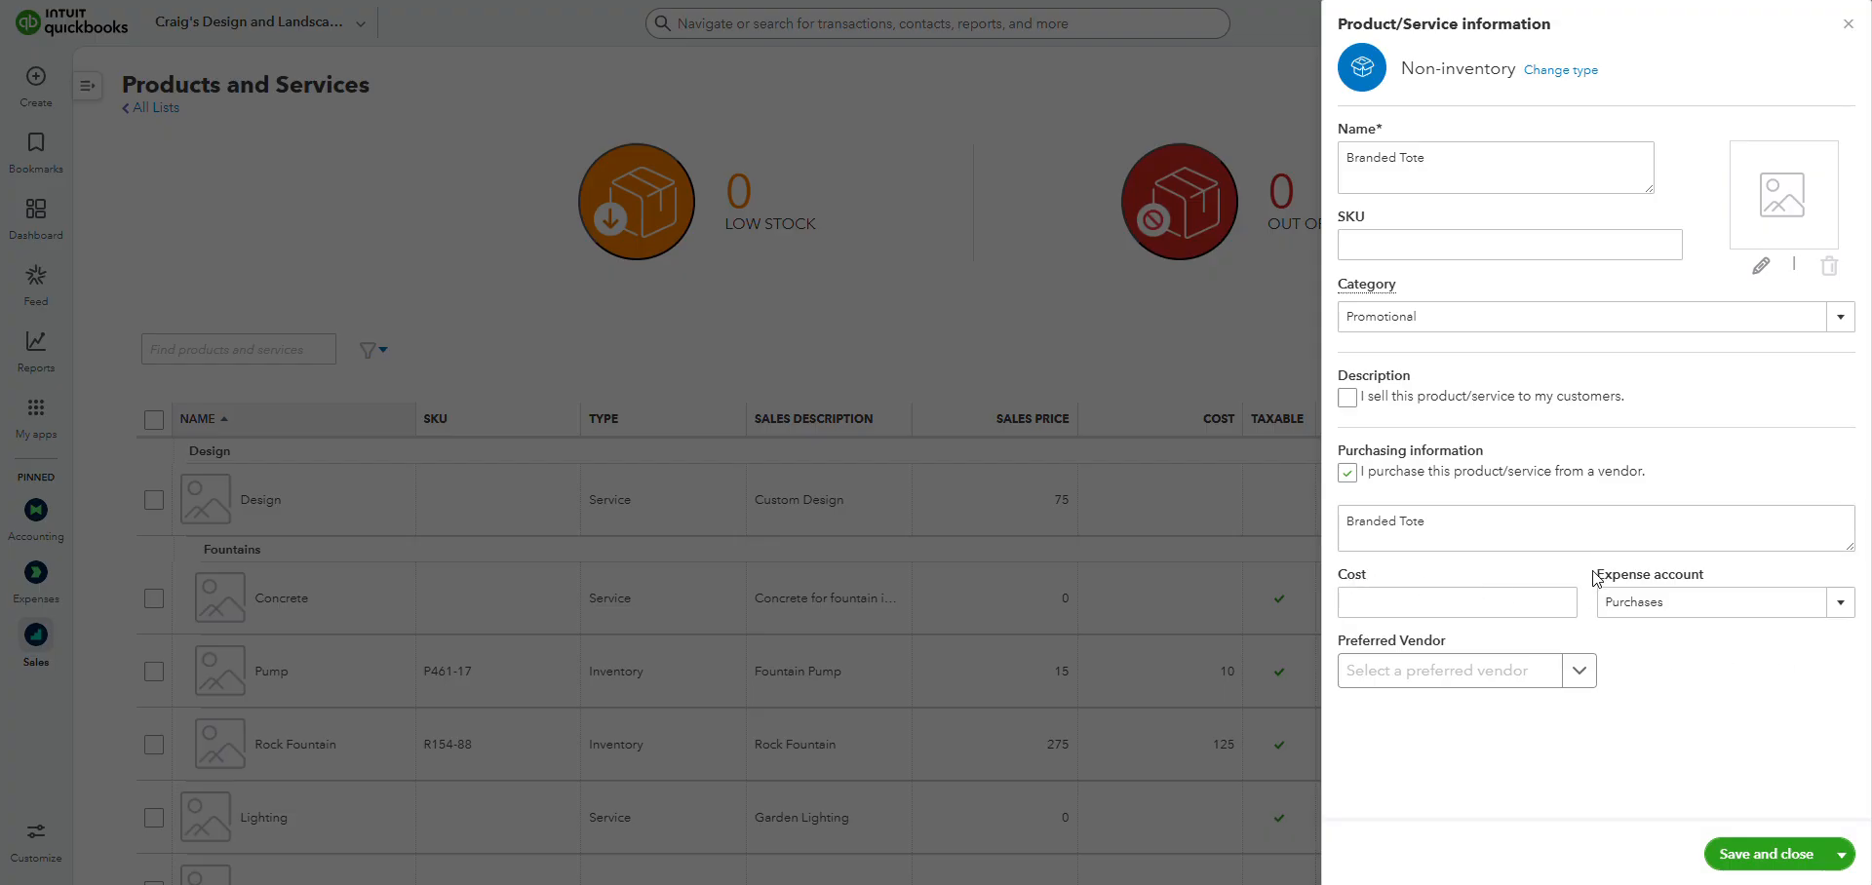
Set the item's expense account to Promotional, then save and close the item.
left_click_drag(1594, 574, 1752, 582)
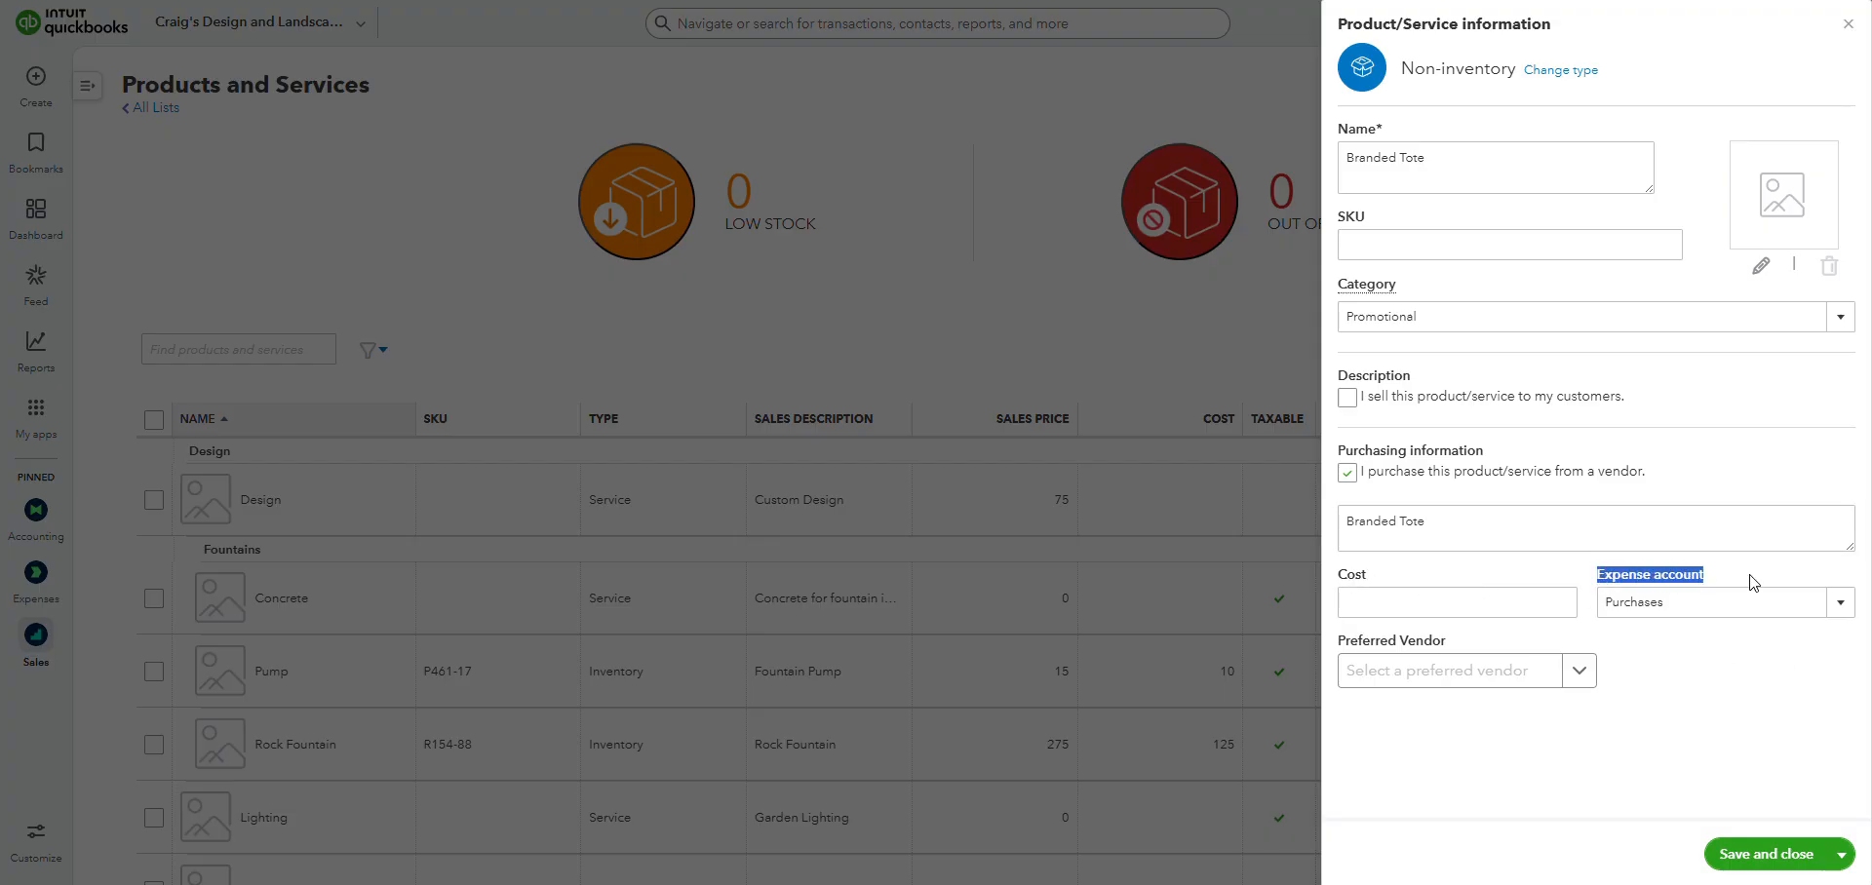
left_click(1841, 606)
scroll(1560, 419, "up", 1)
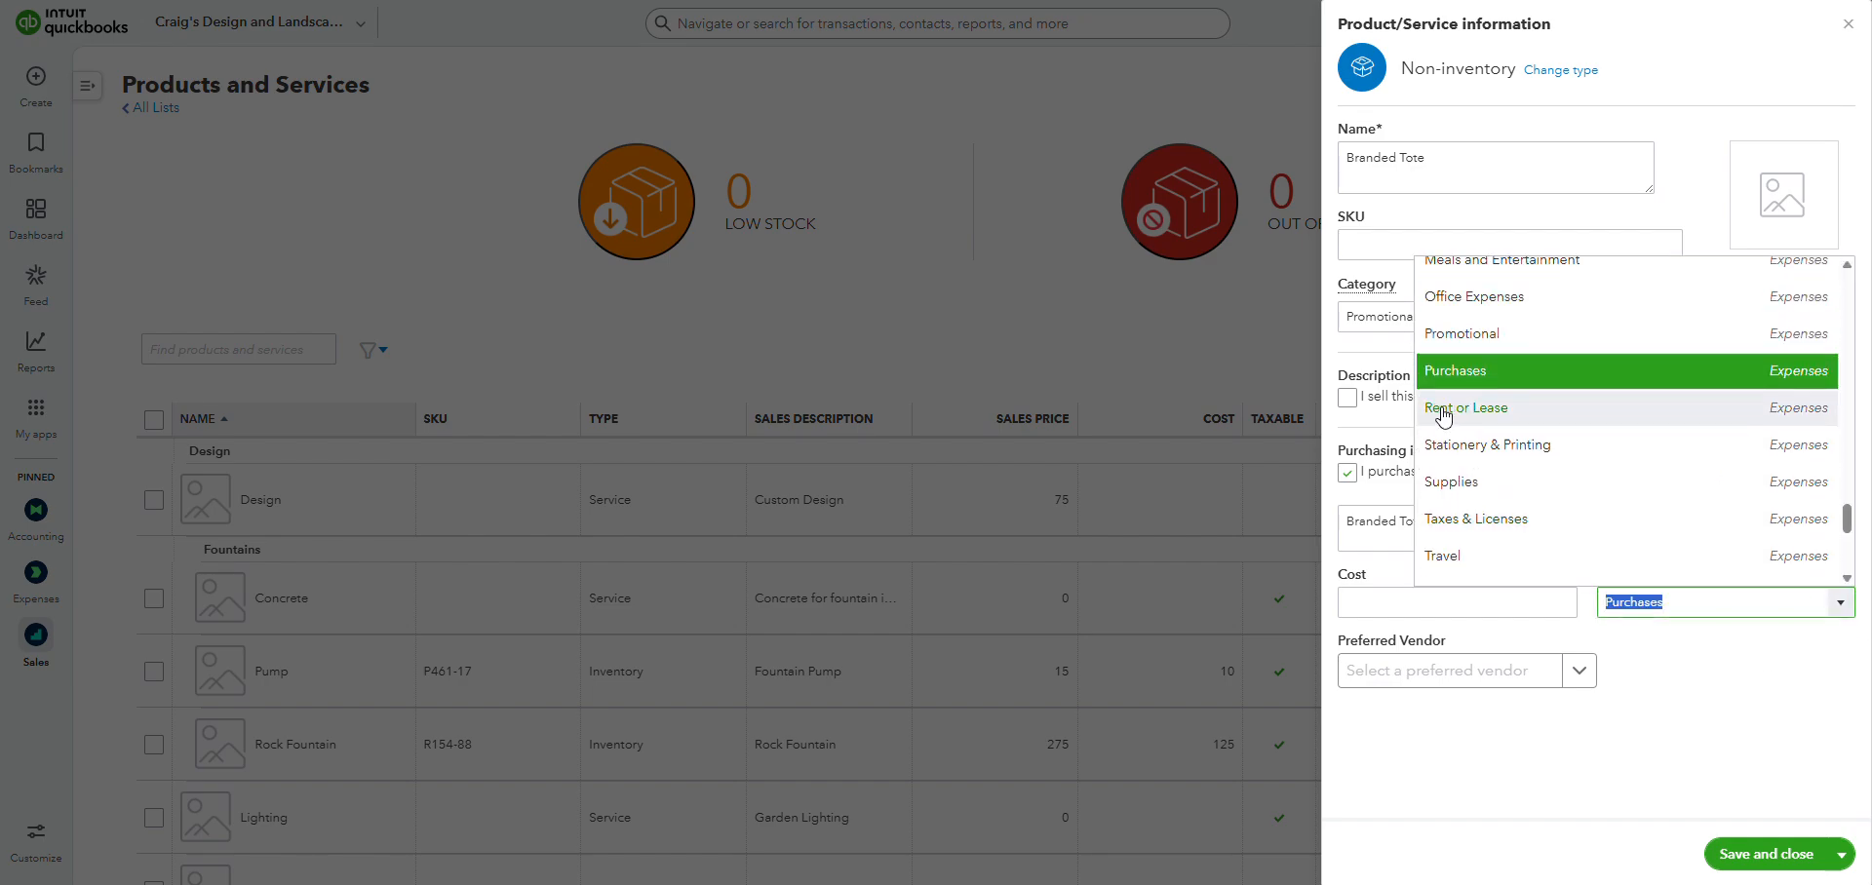
left_click(1518, 336)
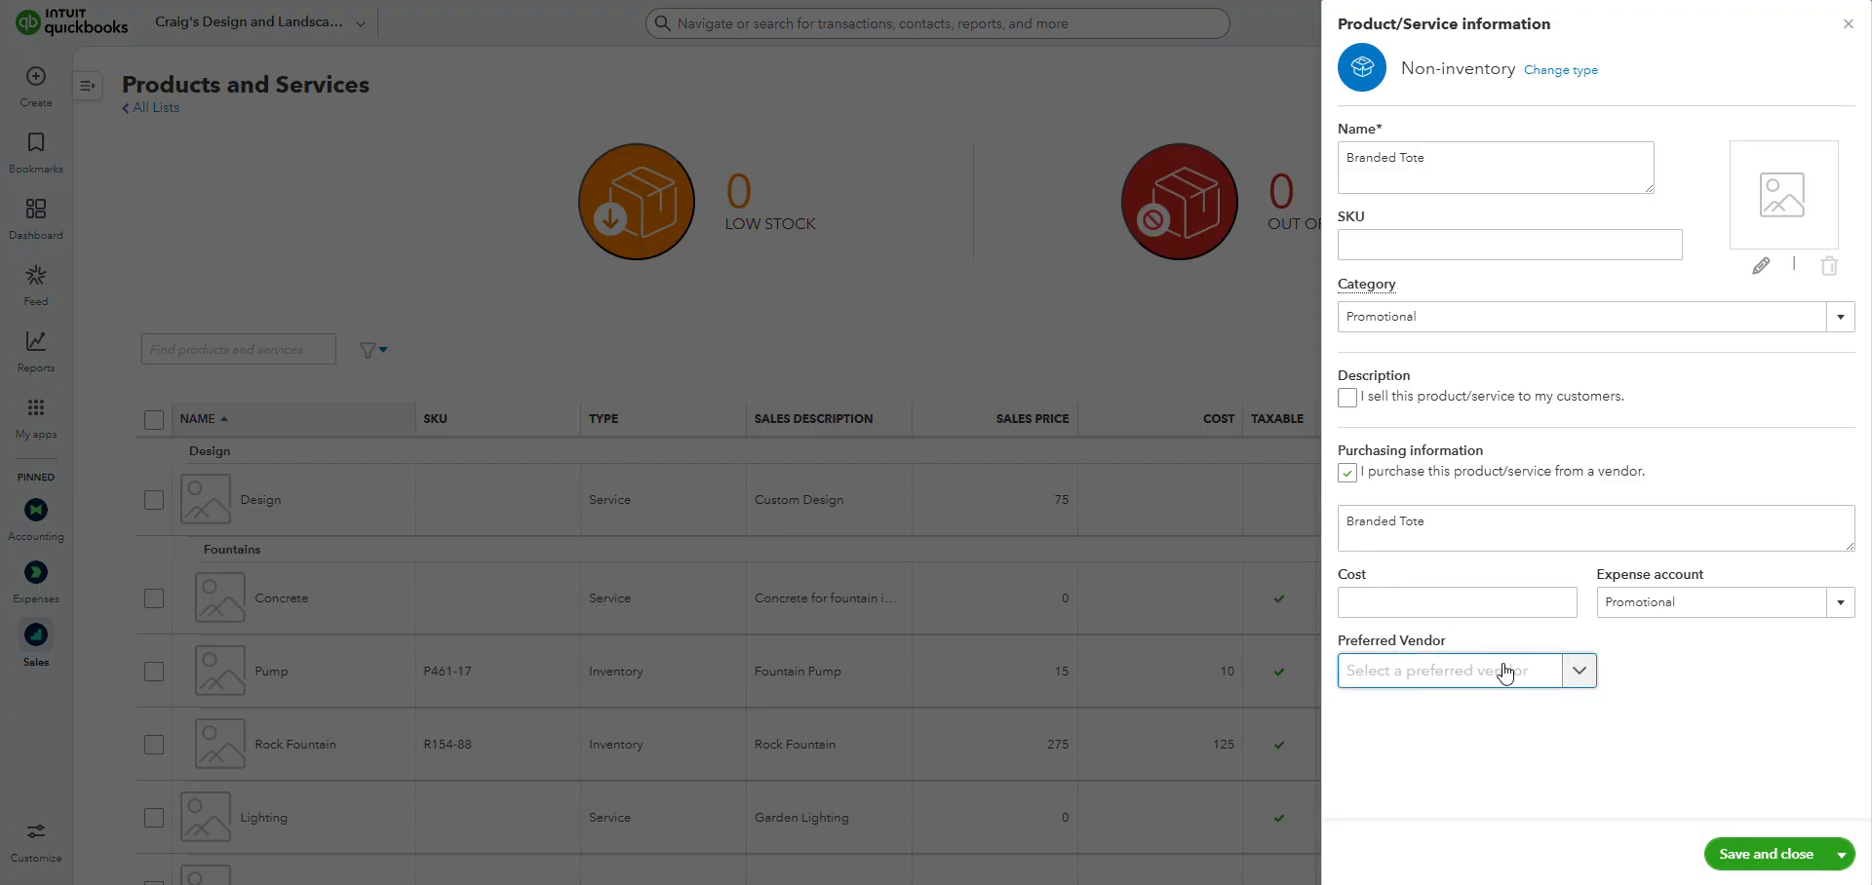
left_click(1784, 858)
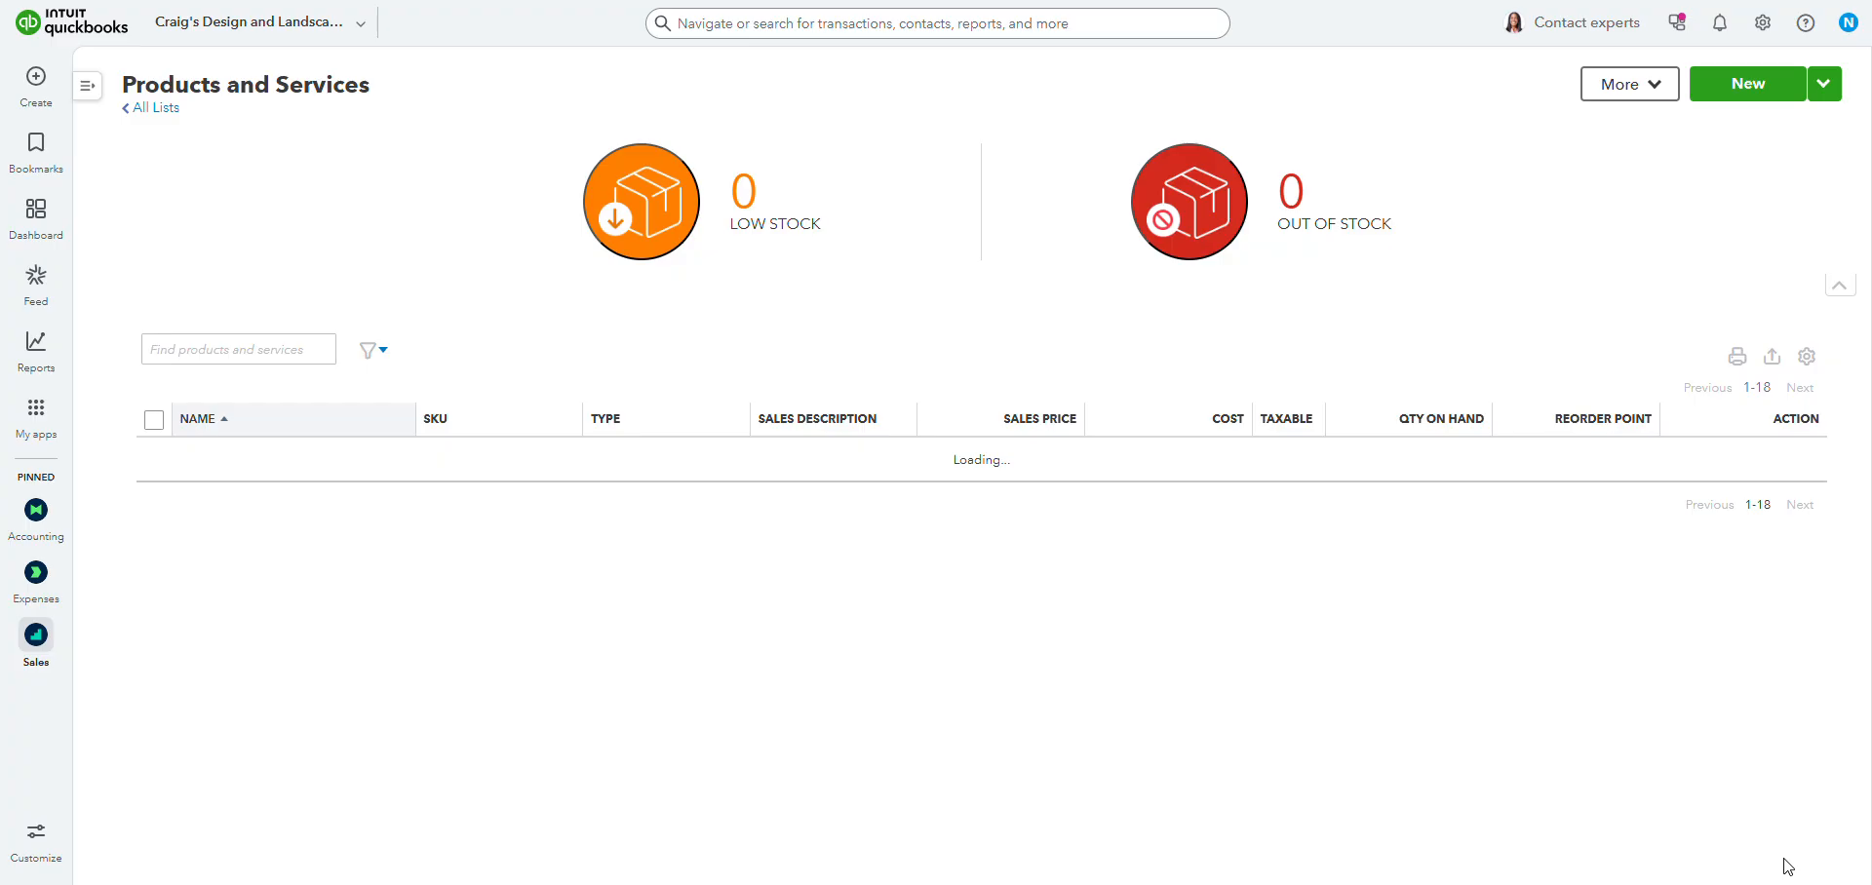
Find the Branded Tote item under the Promotional category in the list and open it for editing.
scroll(1454, 381, "down", 4)
scroll(1457, 376, "down", 8)
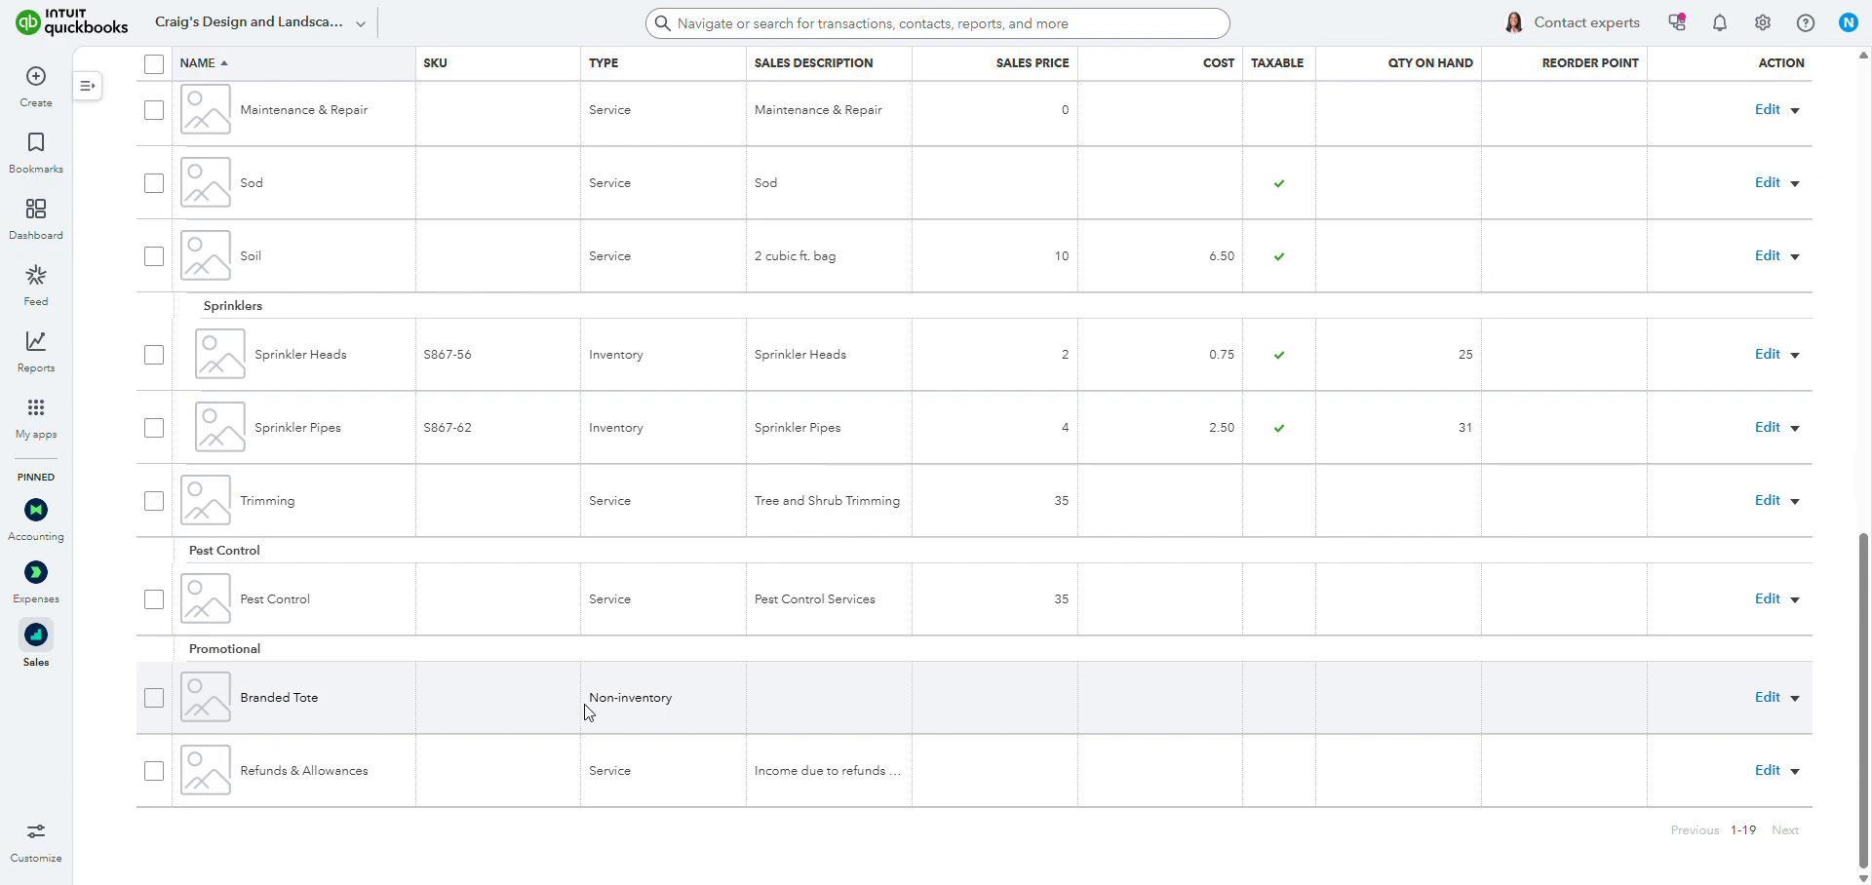
left_click_drag(588, 700, 719, 716)
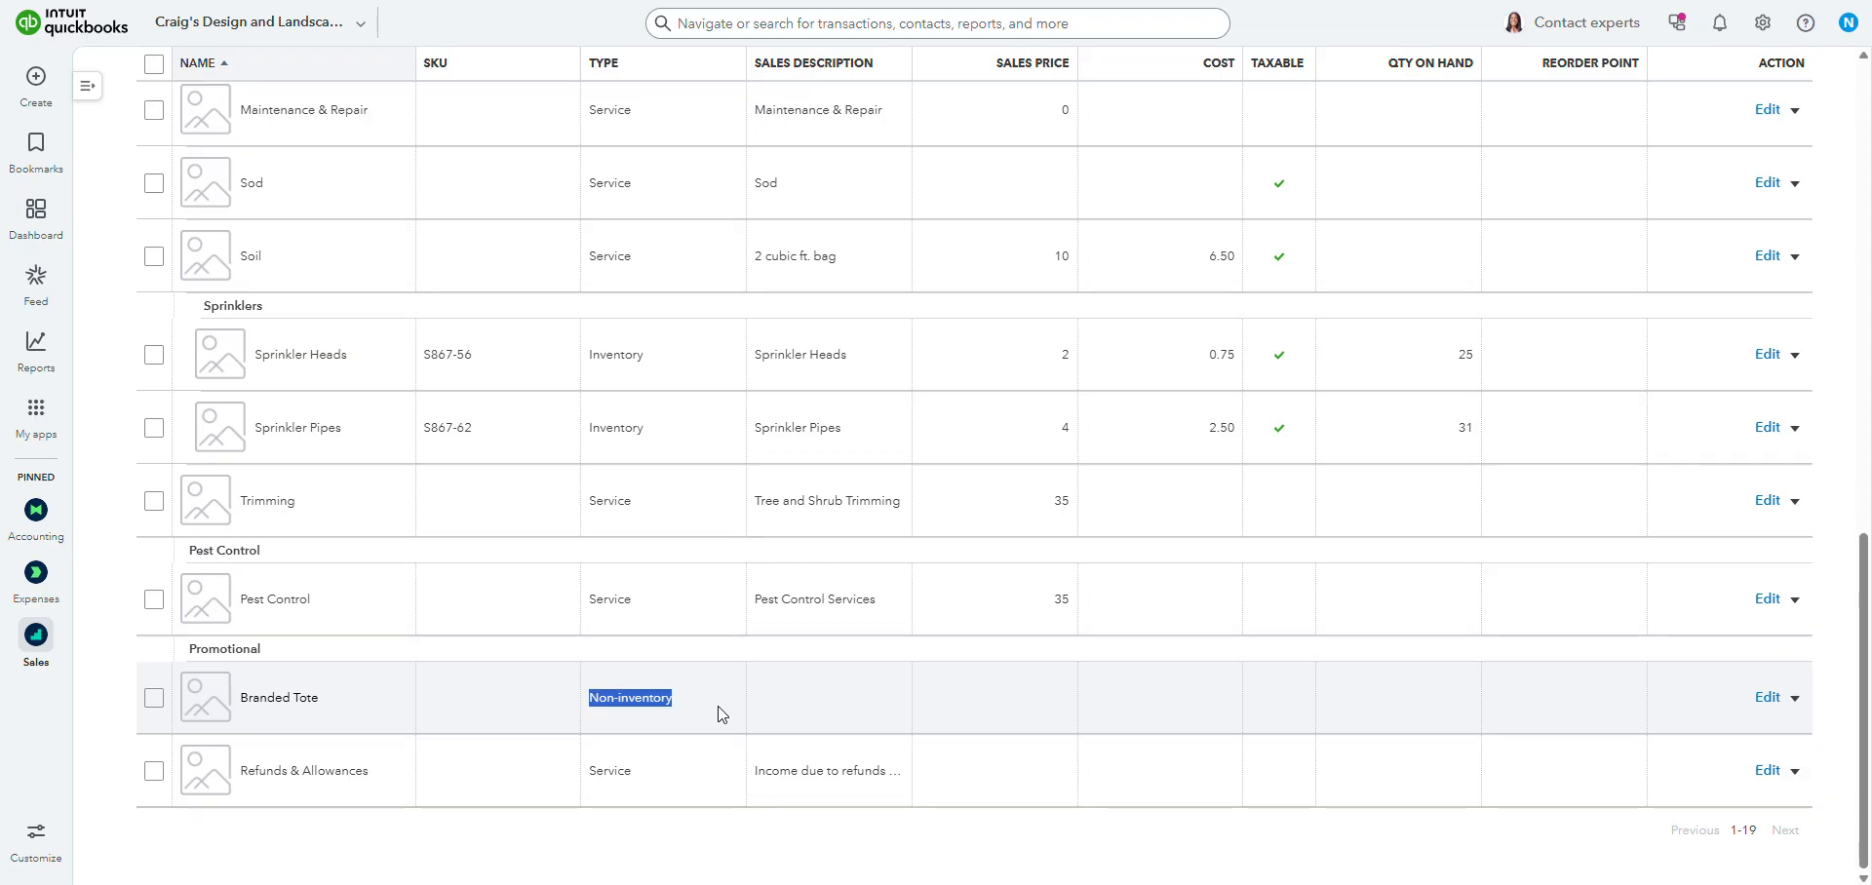
left_click(726, 699)
left_click_drag(709, 717, 585, 711)
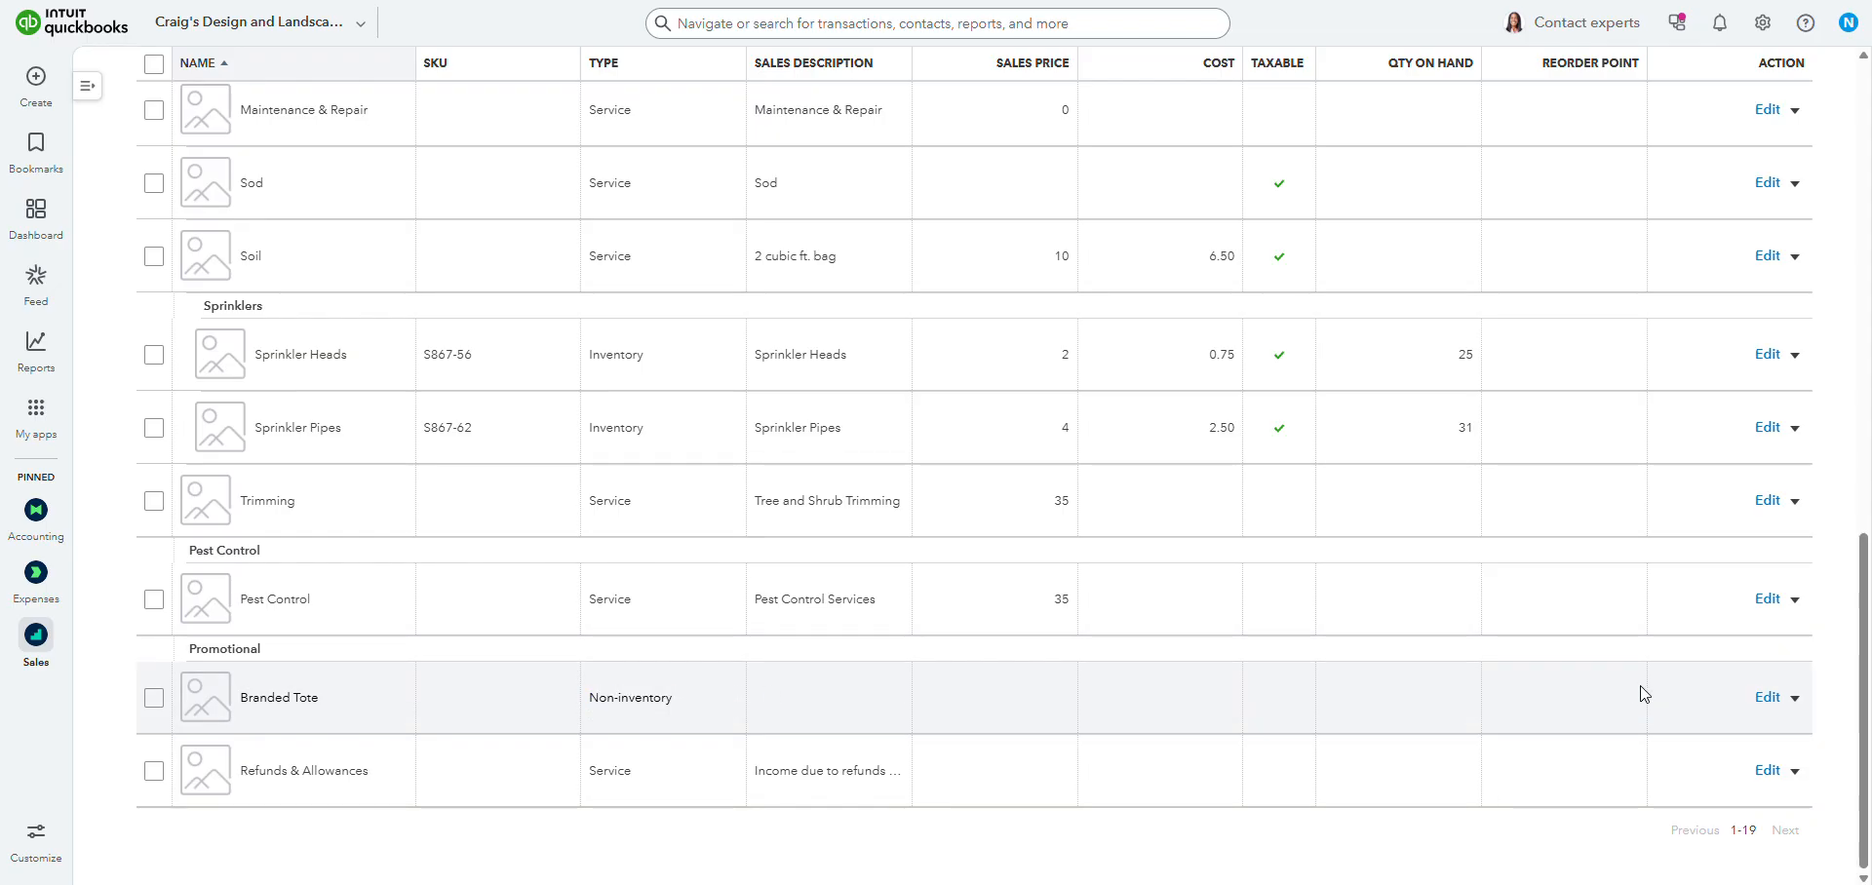
left_click(1763, 699)
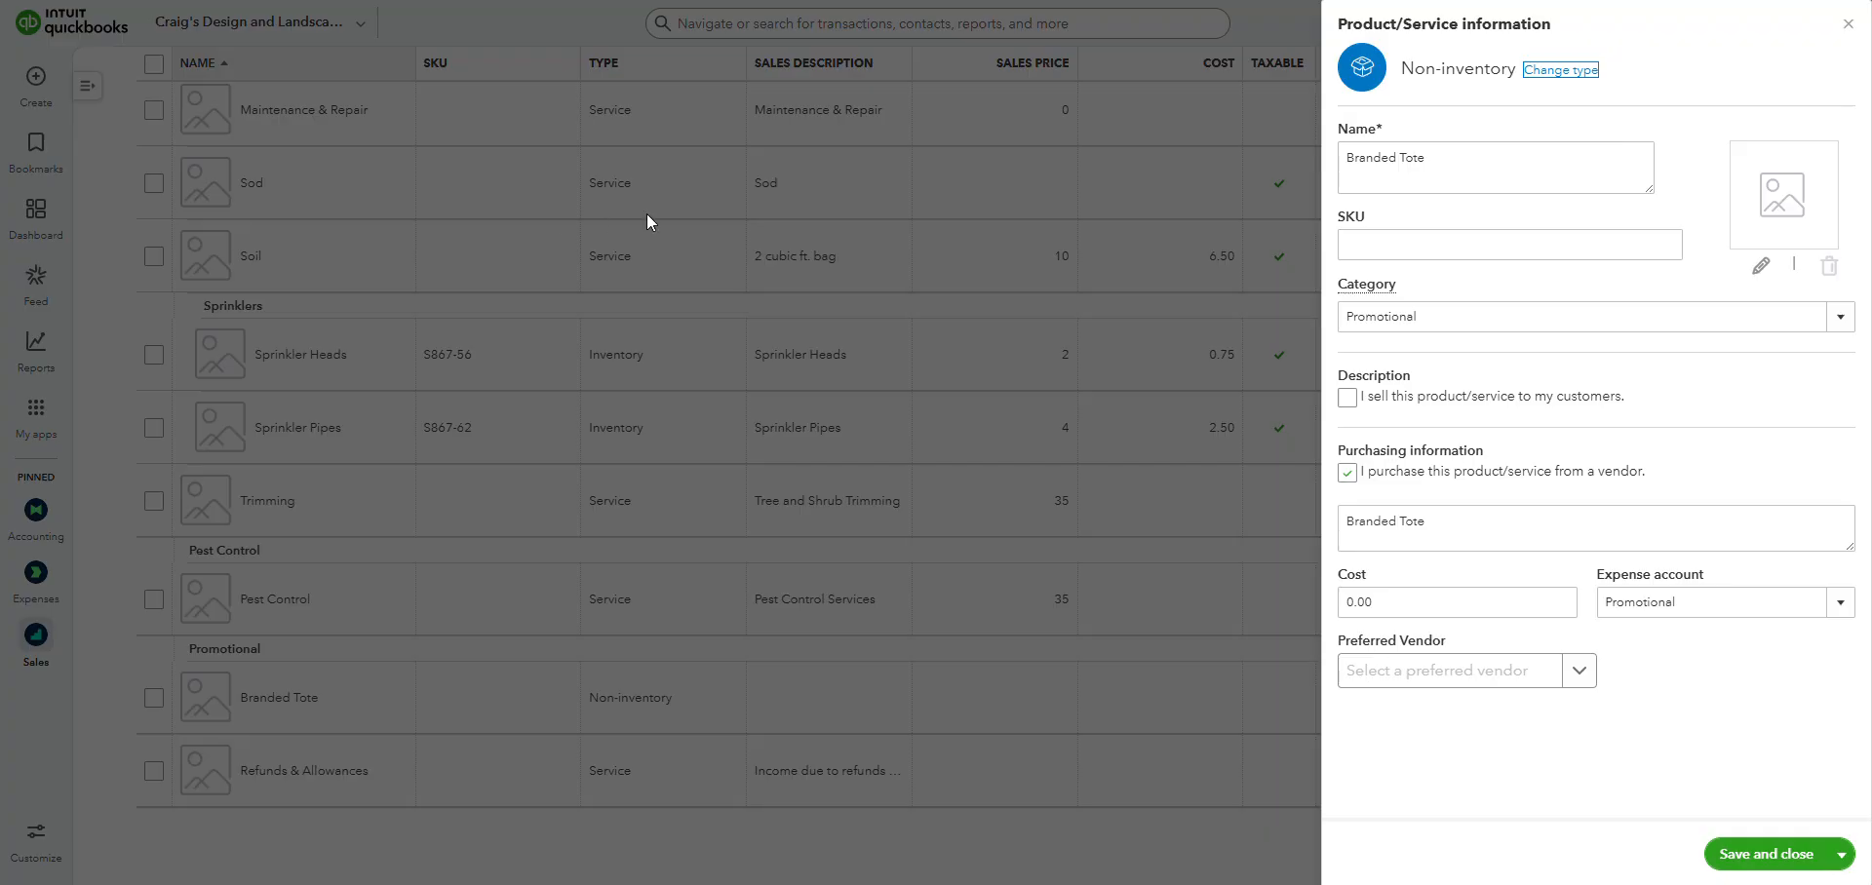
Review the Branded Tote item's details, especially the preferred vendor and name fields.
left_click(1736, 396)
left_click_drag(1459, 646, 1342, 651)
left_click(1486, 645)
left_click_drag(1442, 649, 1342, 648)
left_click(1495, 640)
left_click_drag(1492, 642, 1332, 657)
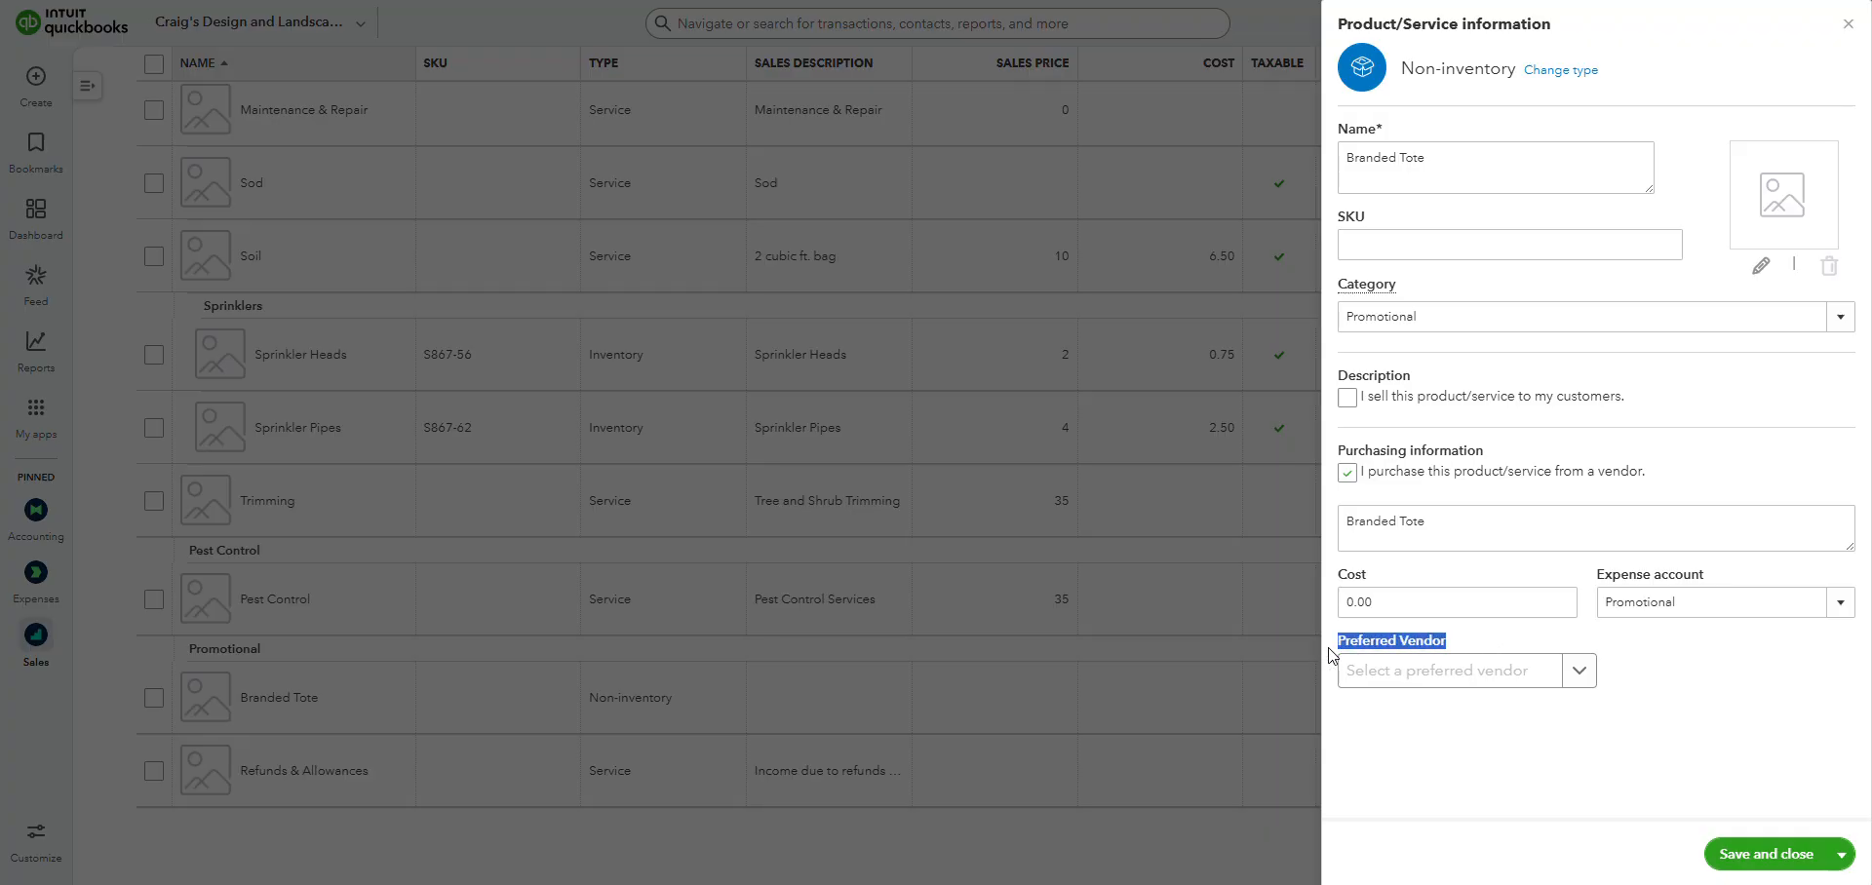
left_click(1460, 644)
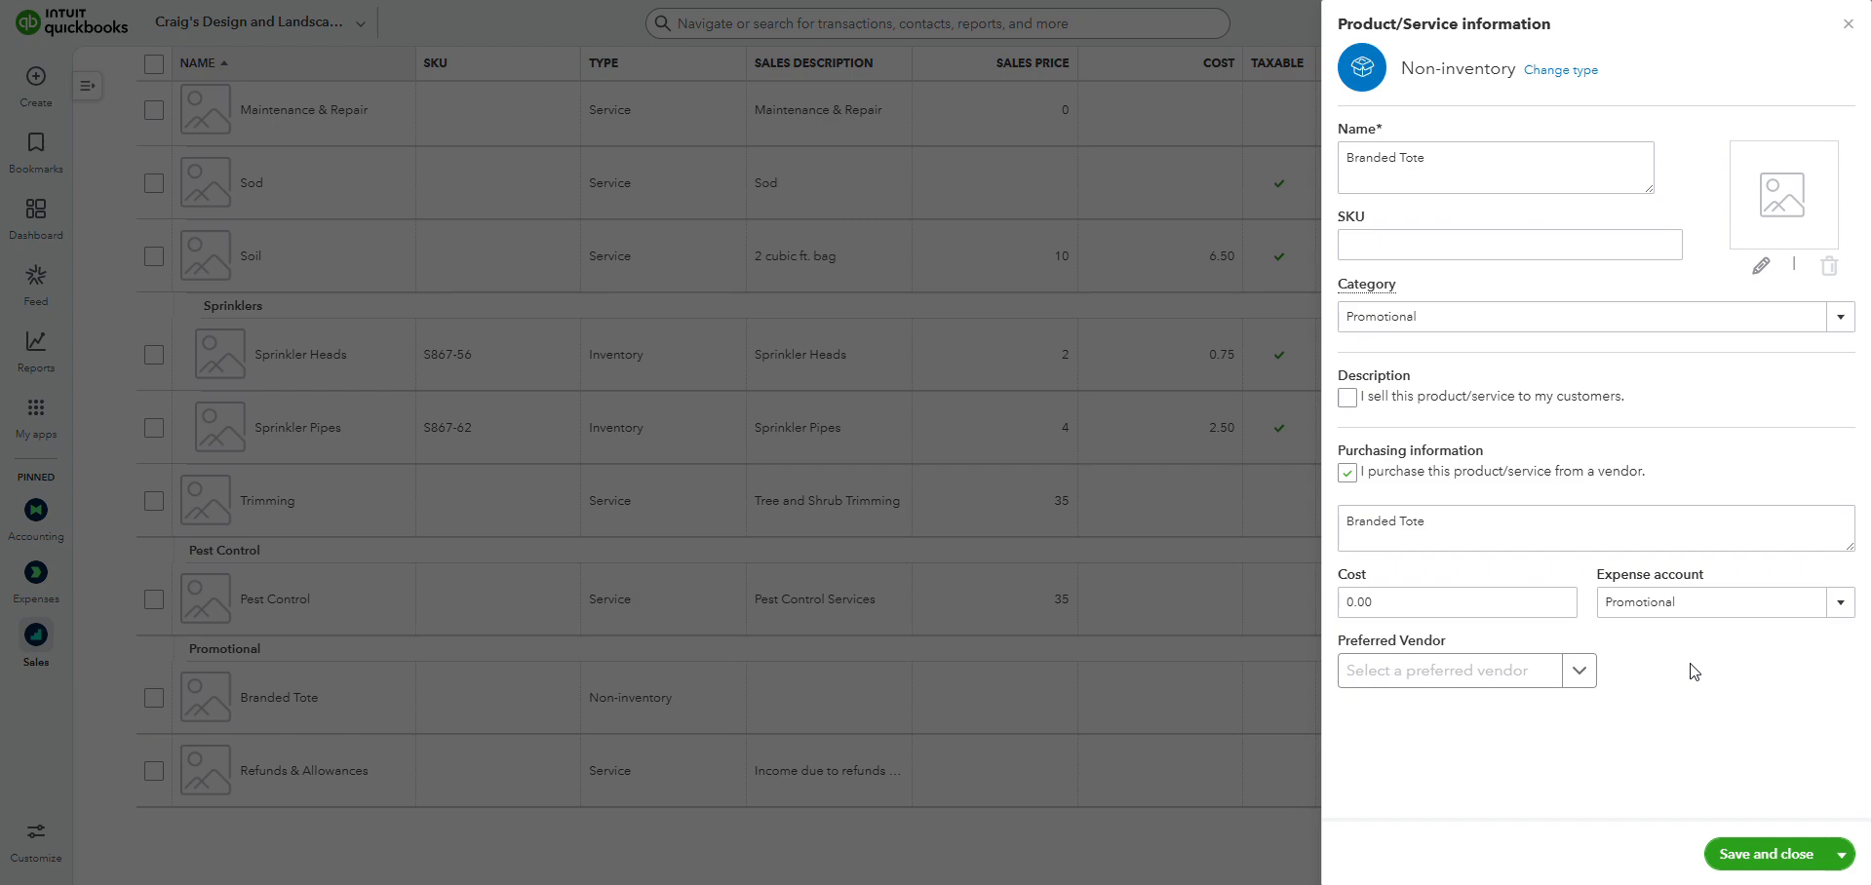
triple_click(1496, 165)
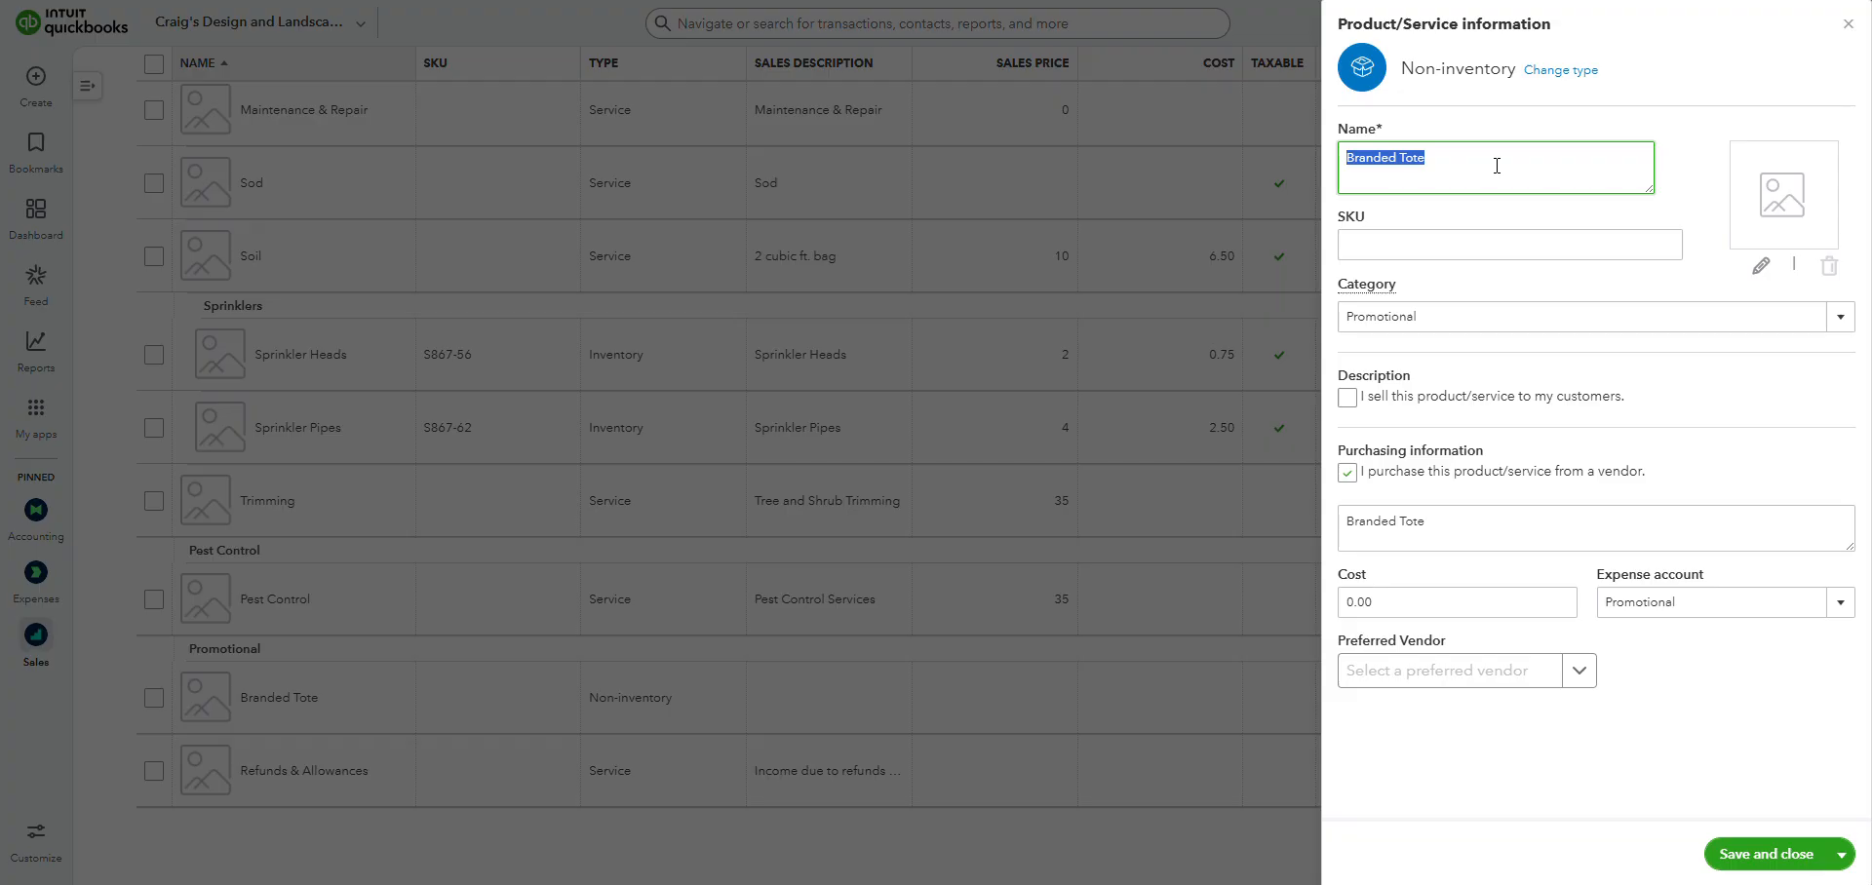
left_click(1497, 157)
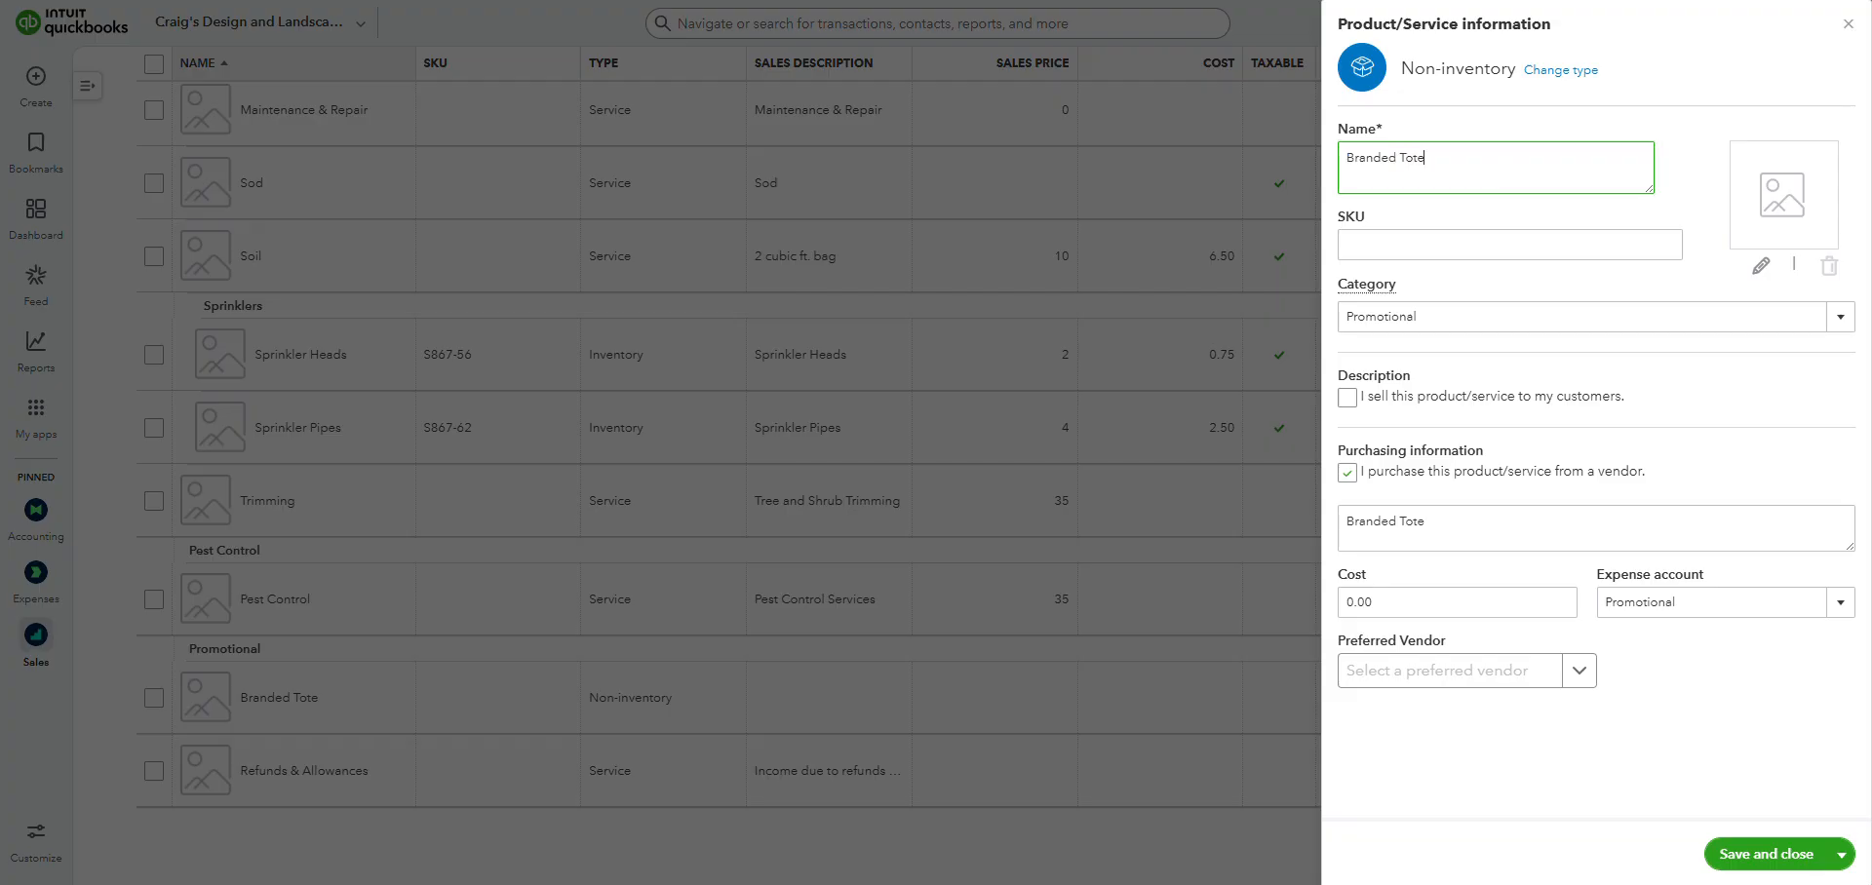
left_click(1704, 738)
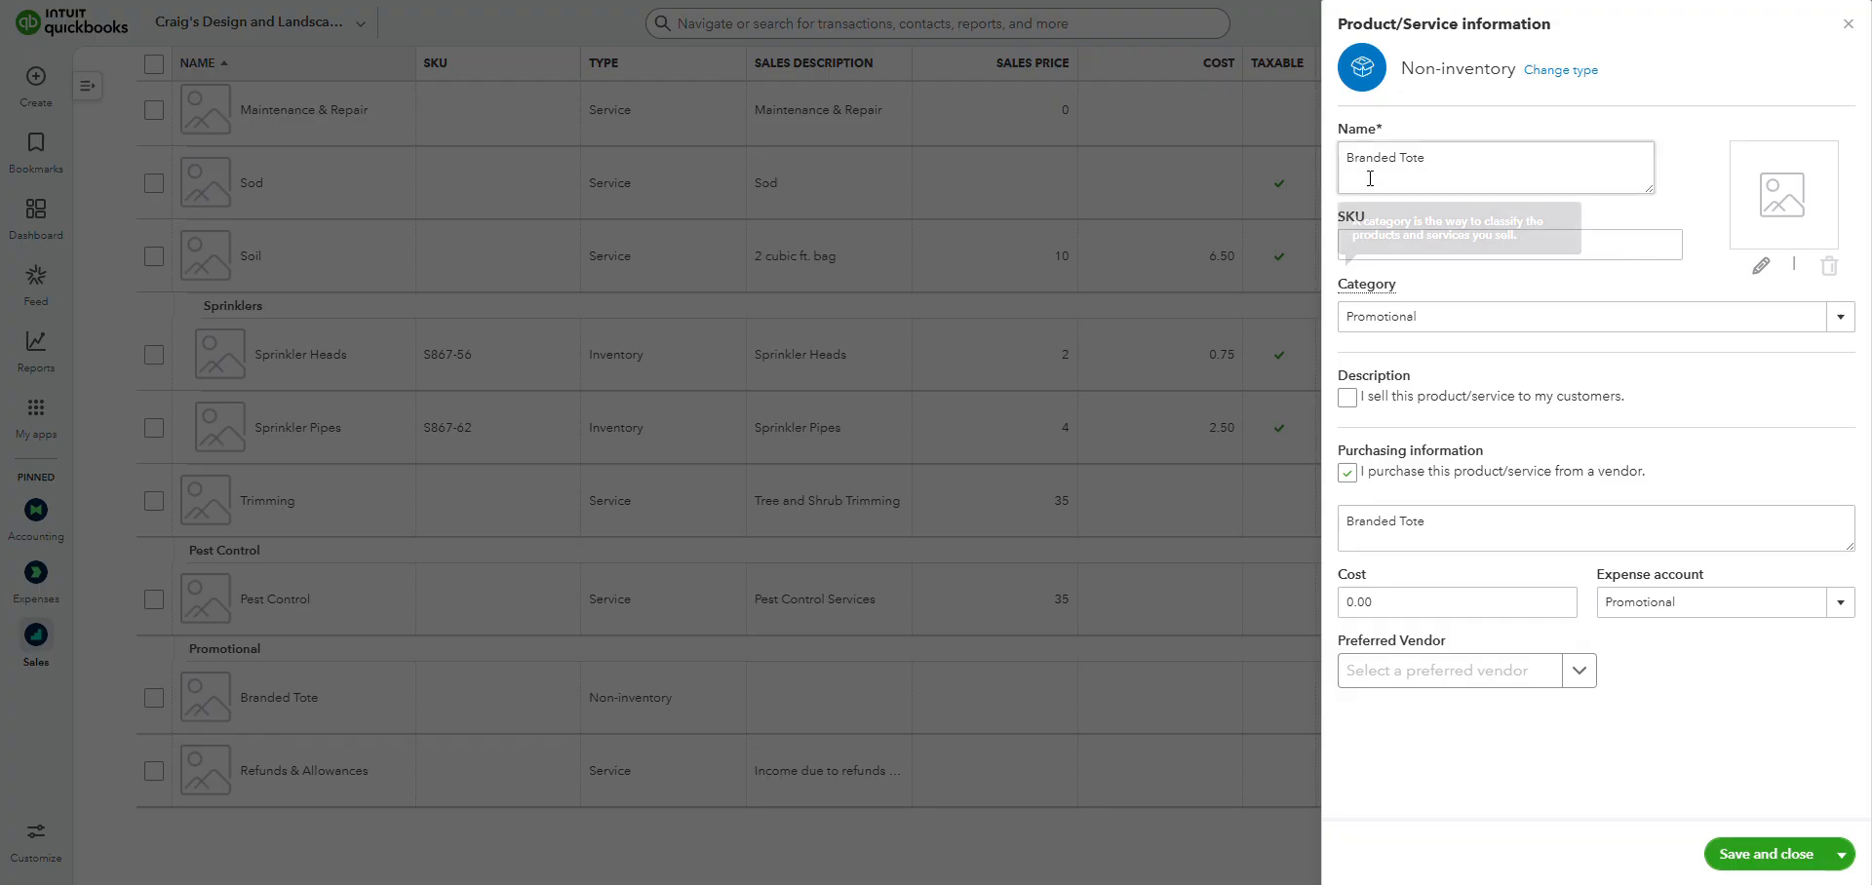
Mark the Branded Tote as also sold to customers and enter the sales description "Promotional".
left_click(1346, 398)
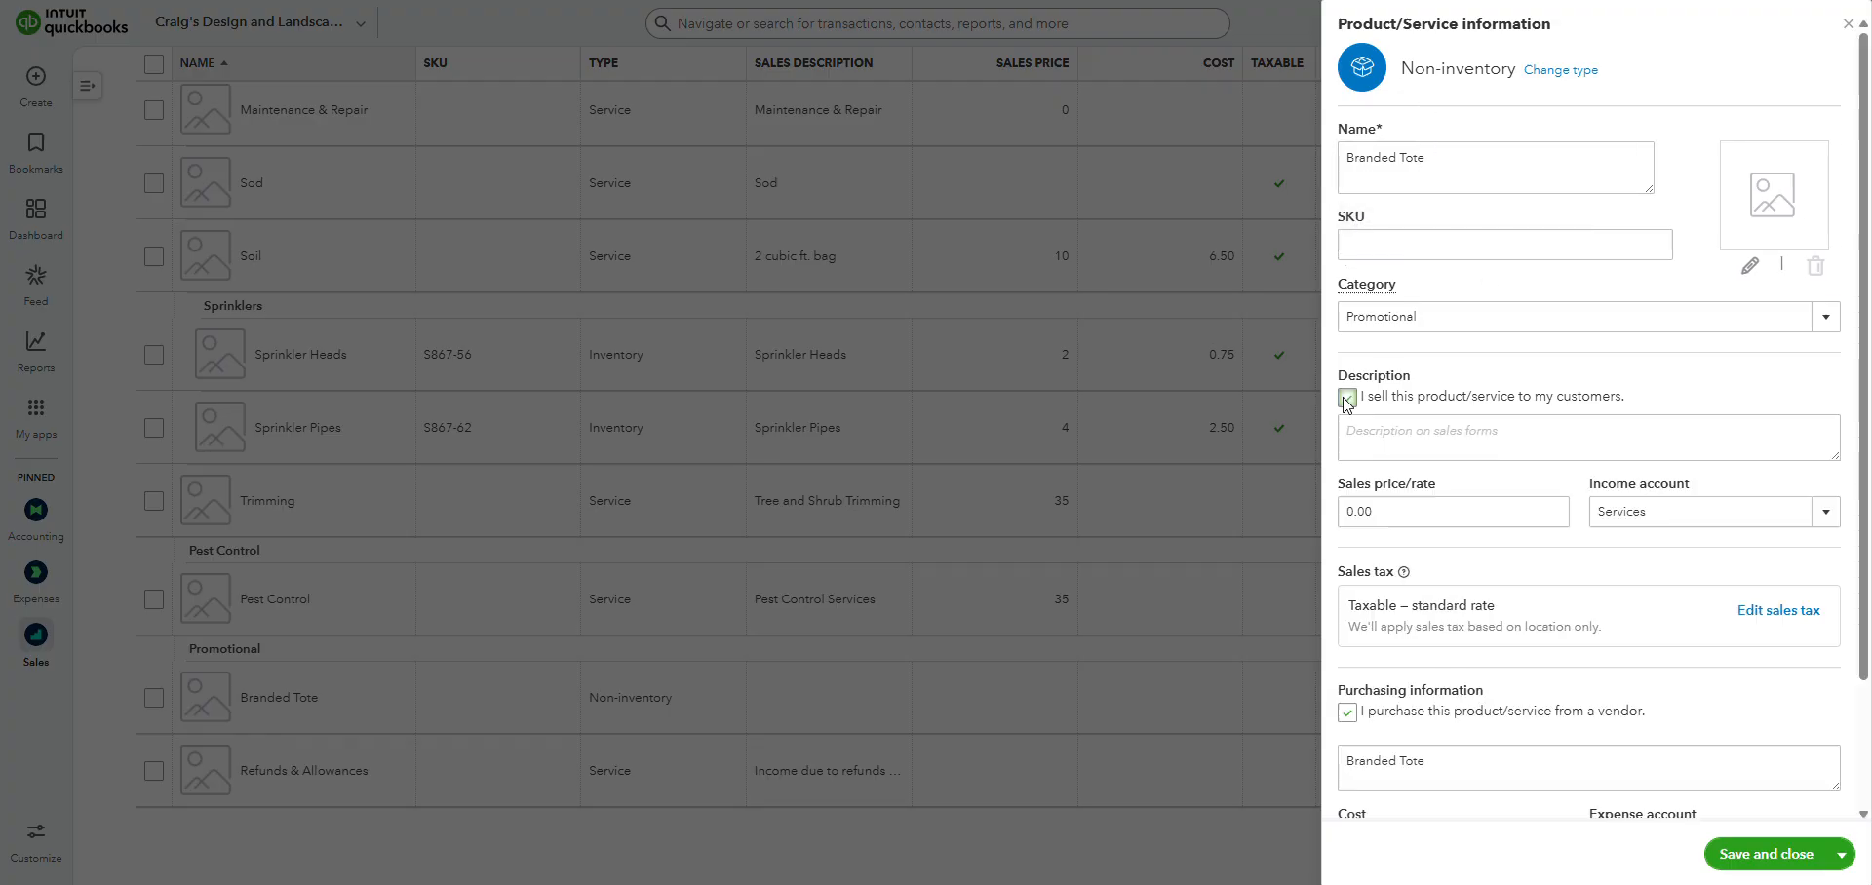
left_click(1703, 421)
left_click(1701, 452)
type("Promotional")
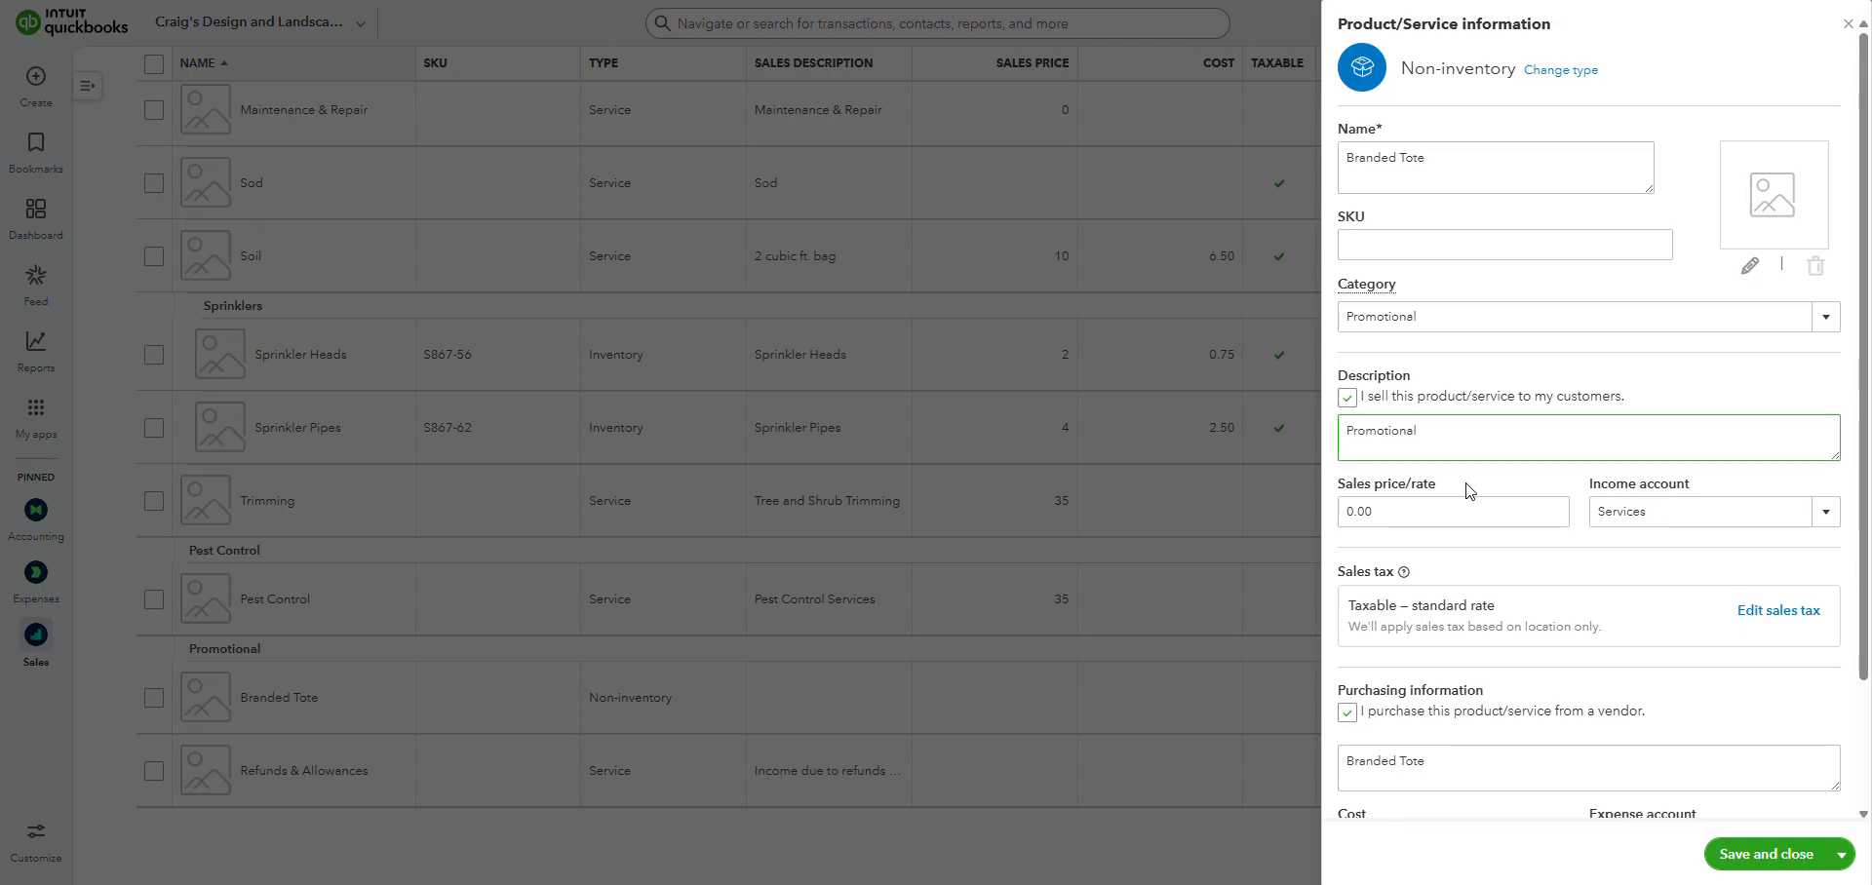
Set the item's income account to Promotional Items.
left_click(1400, 512)
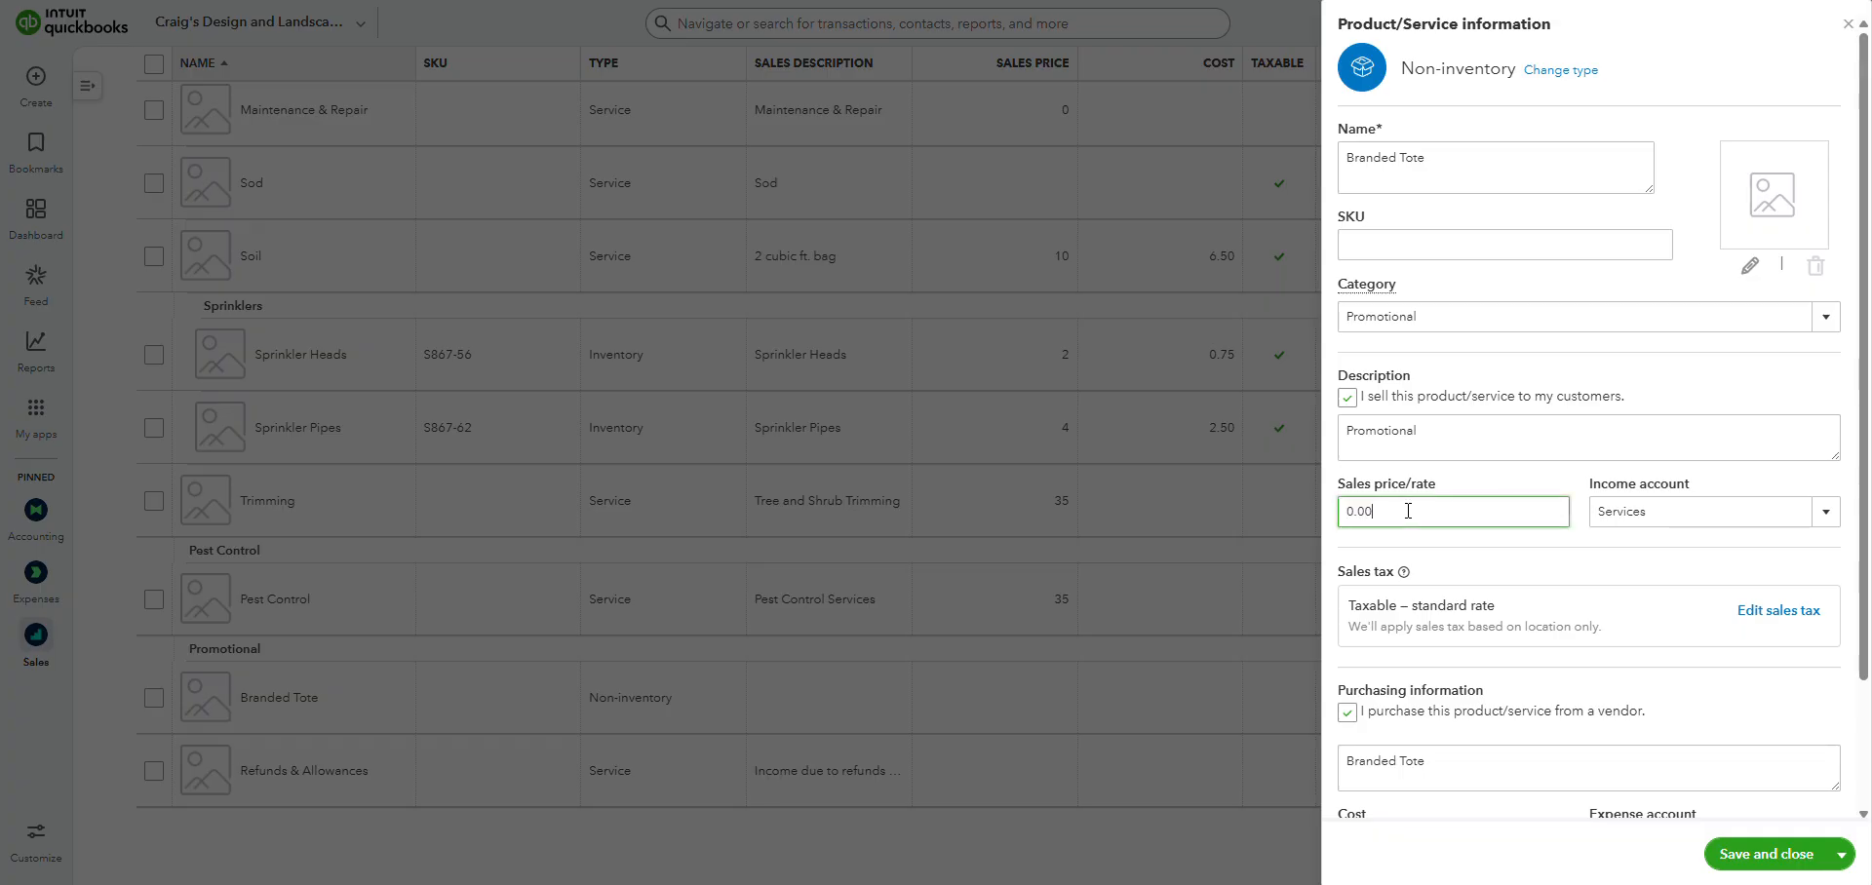
left_click(1833, 520)
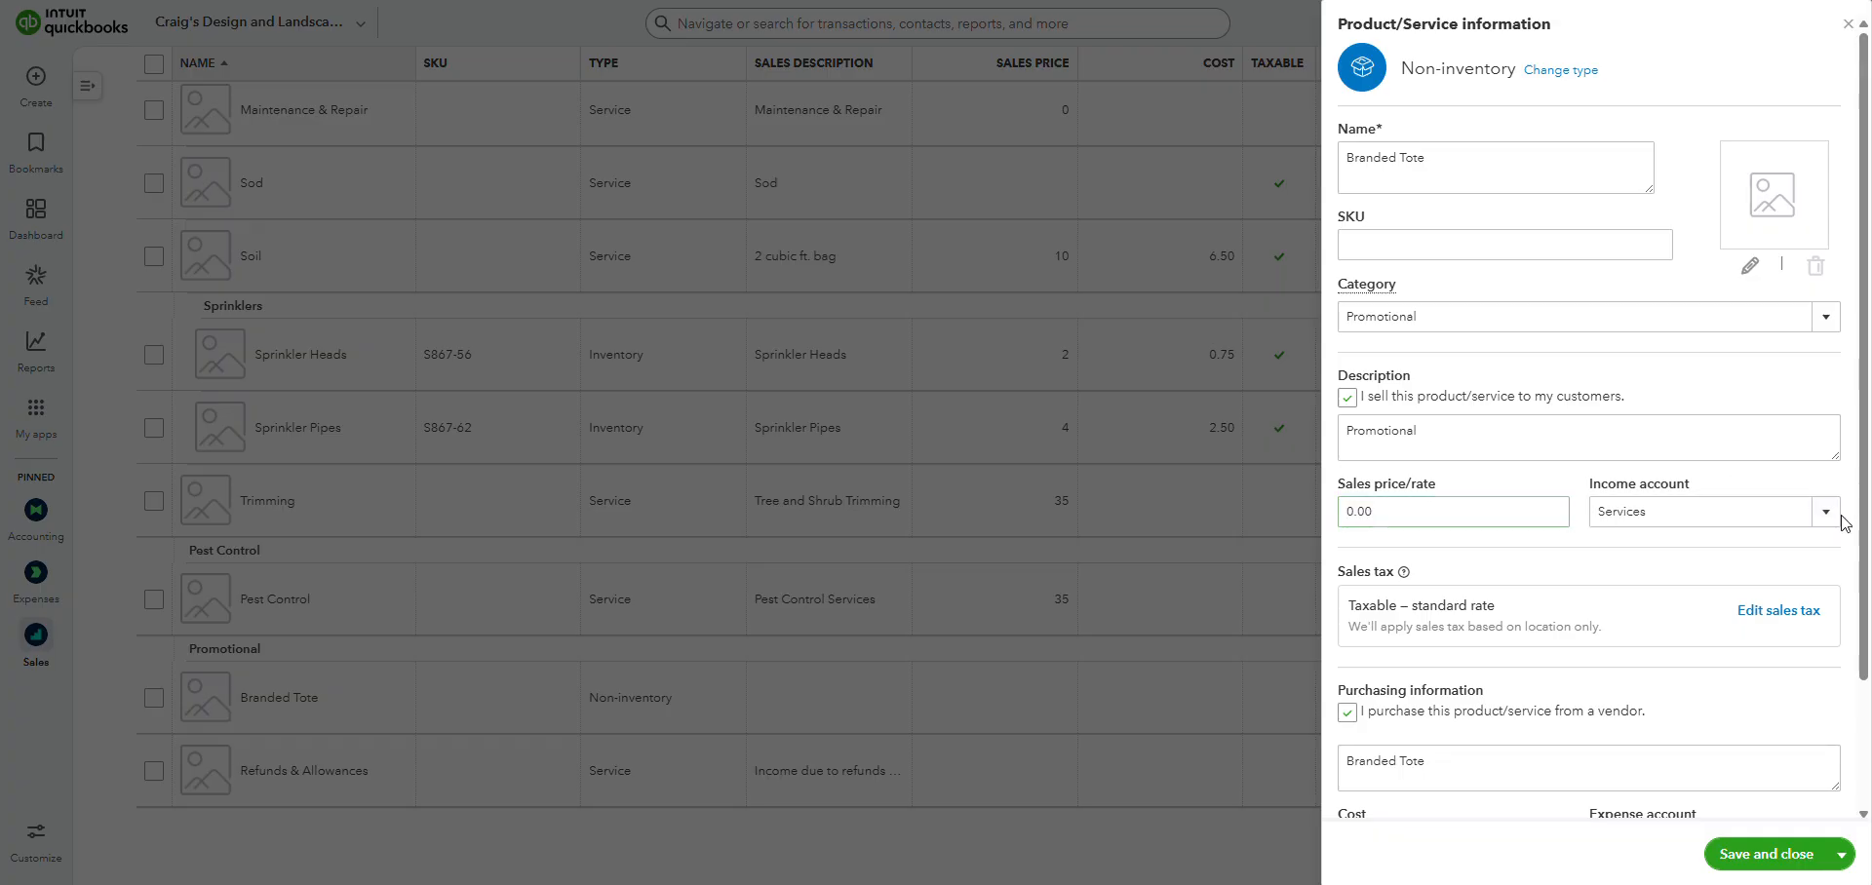
left_click(1829, 524)
scroll(1732, 624, "up", 5)
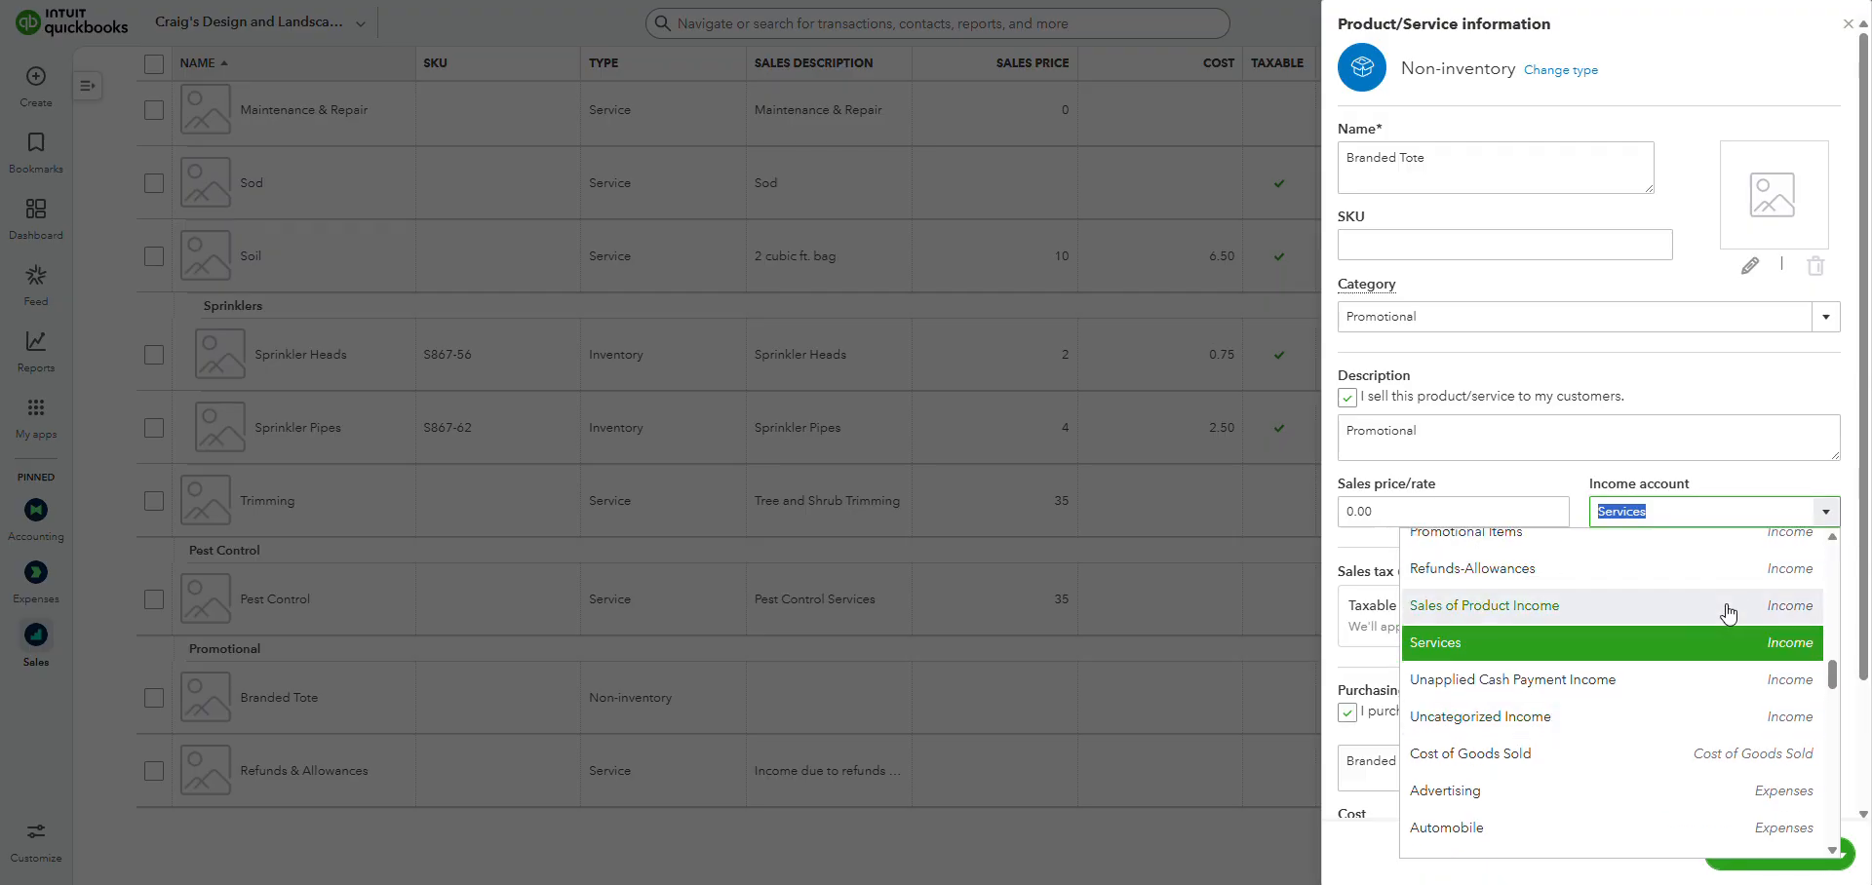
scroll(1731, 629, "up", 1)
left_click(1539, 639)
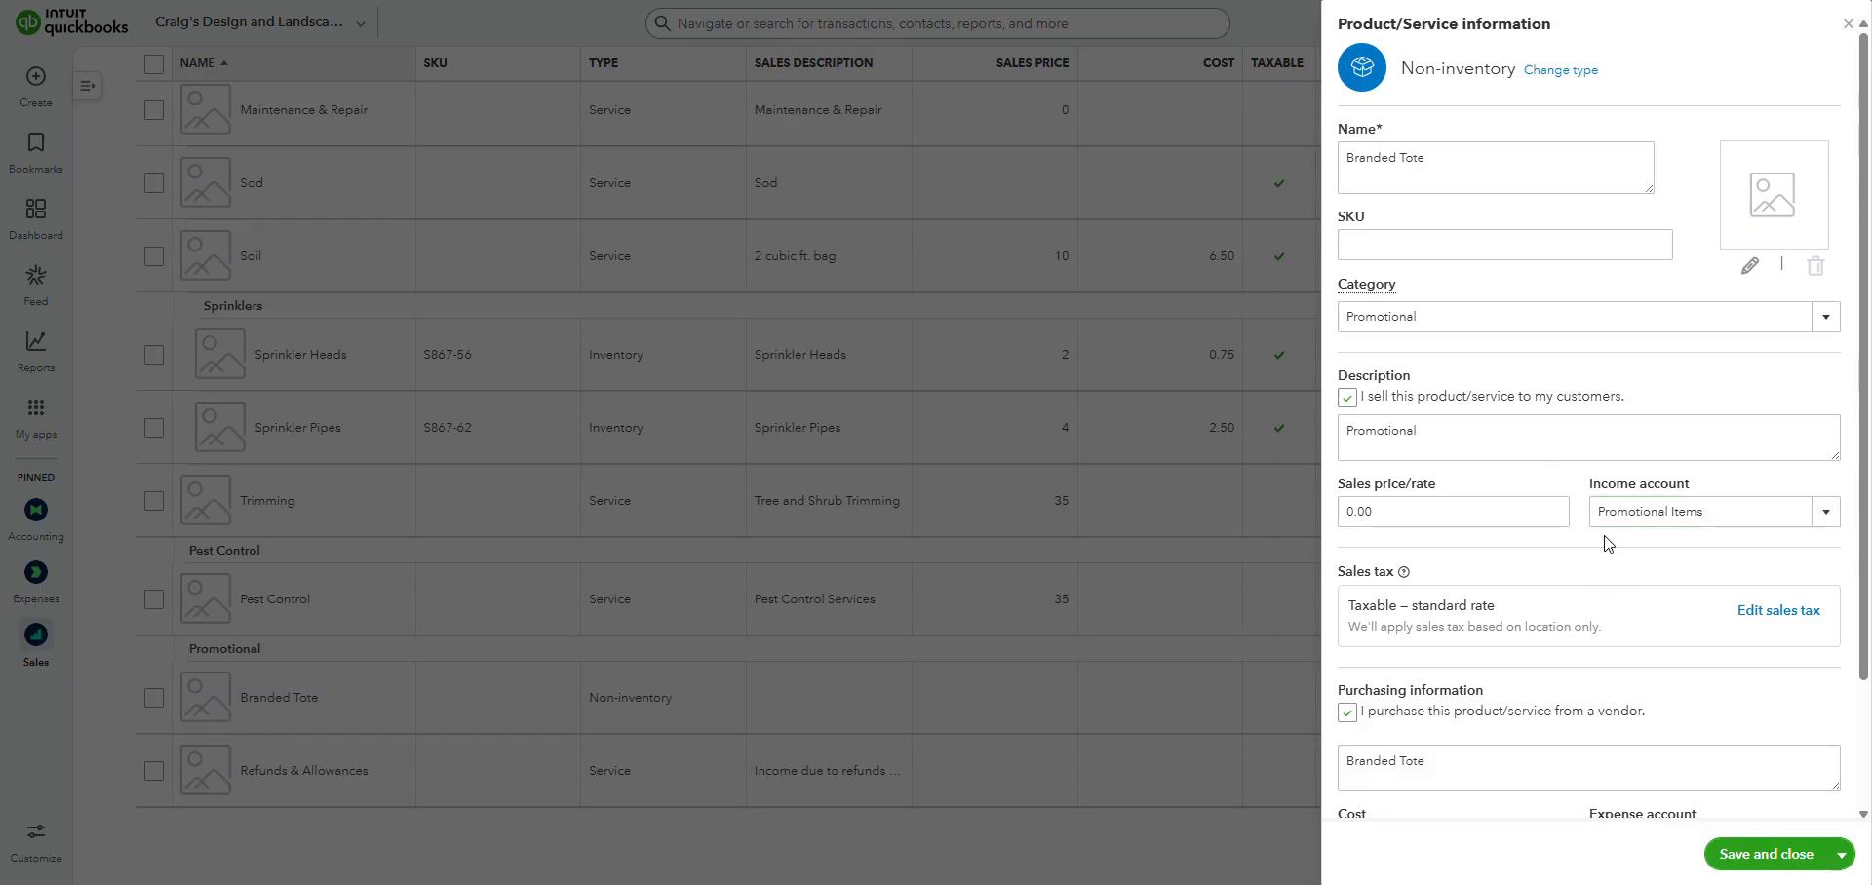
Check the Branded Tote's sales price and purchasing information, and save and close the item.
left_click(1422, 517)
left_click_drag(1404, 506, 1341, 519)
left_click(1417, 507)
left_click(1503, 573)
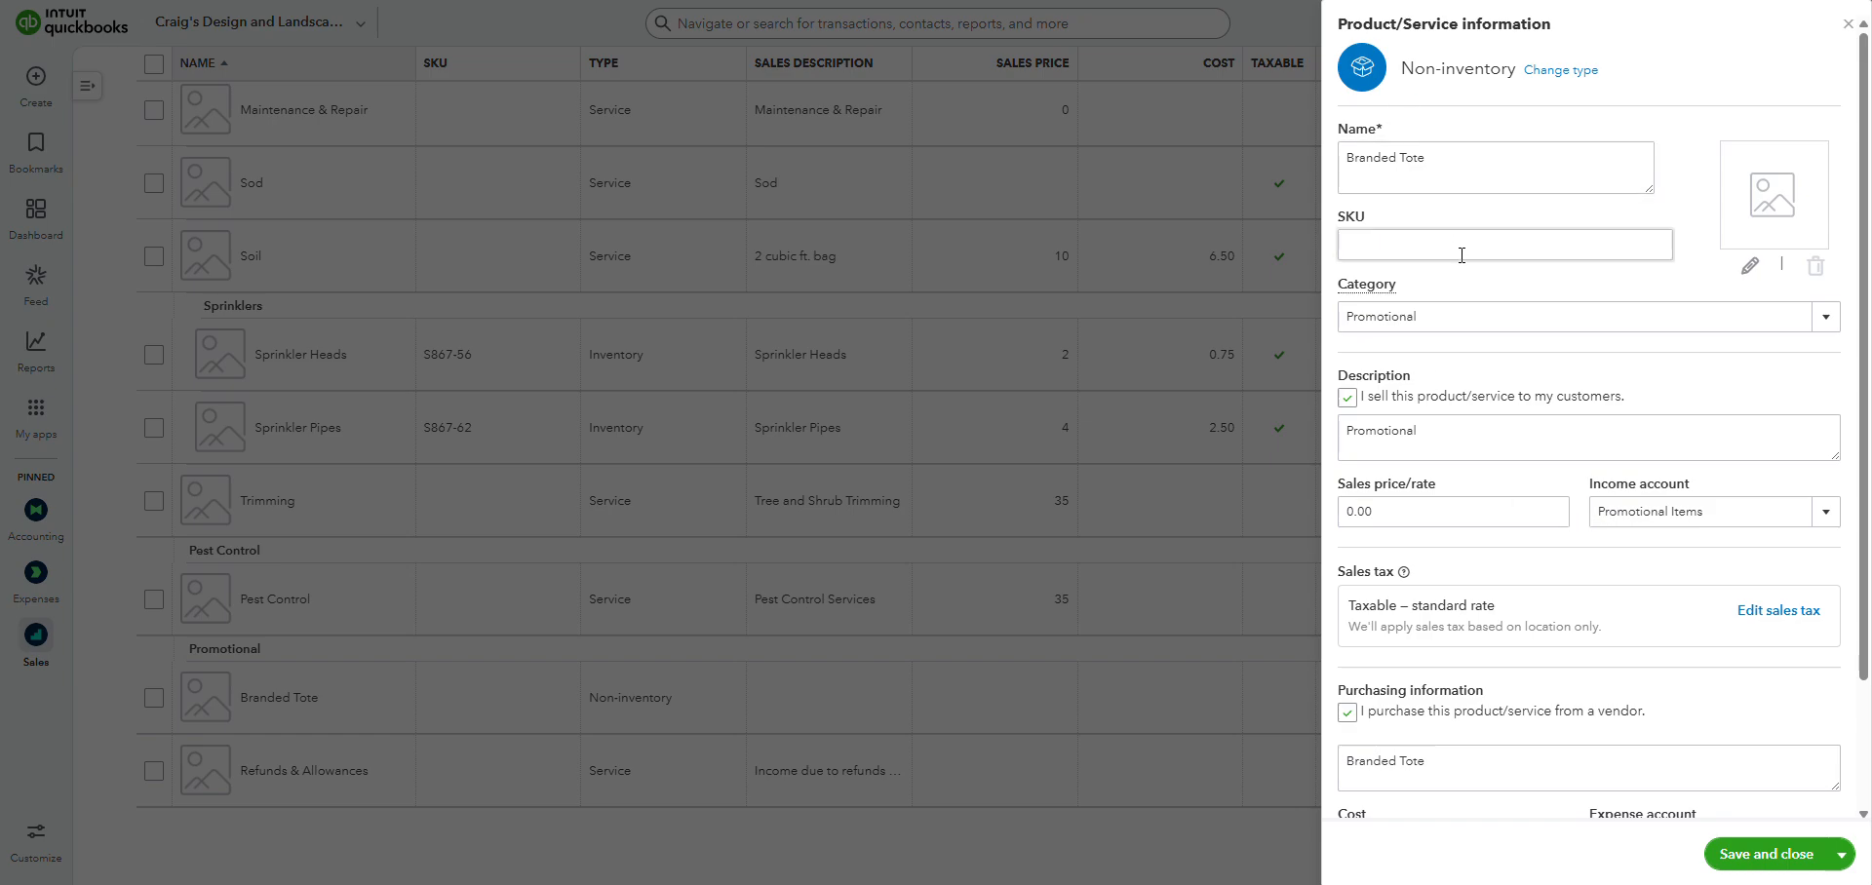
left_click(1410, 510)
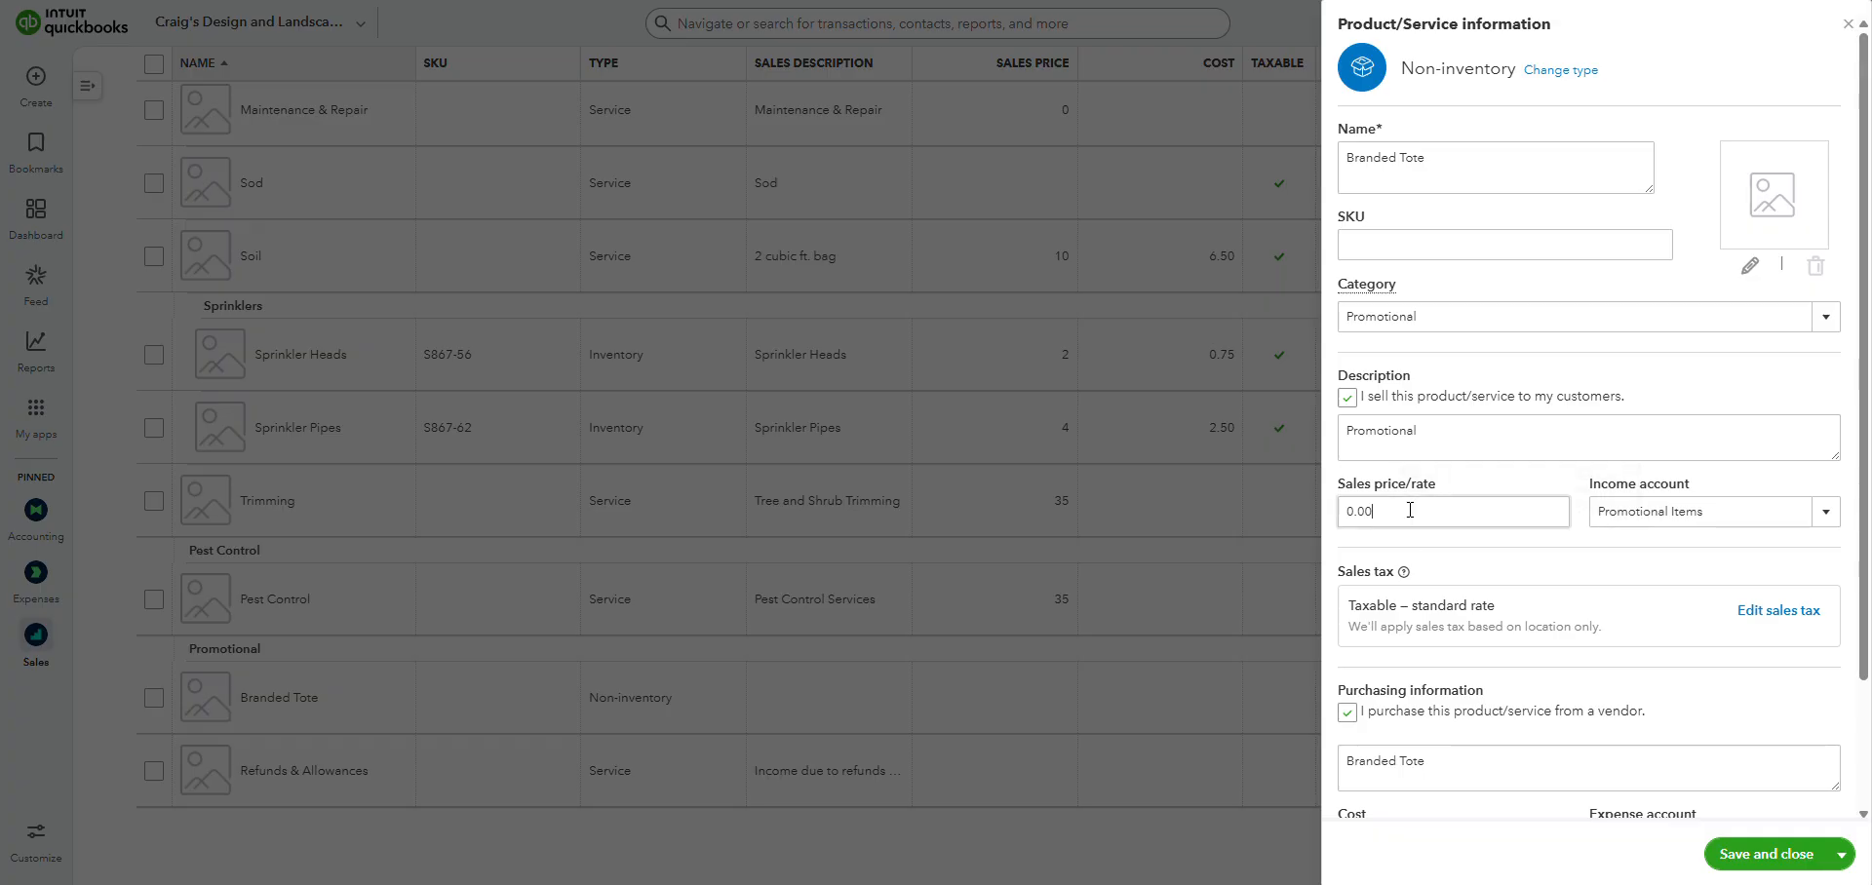
double_click(1410, 510)
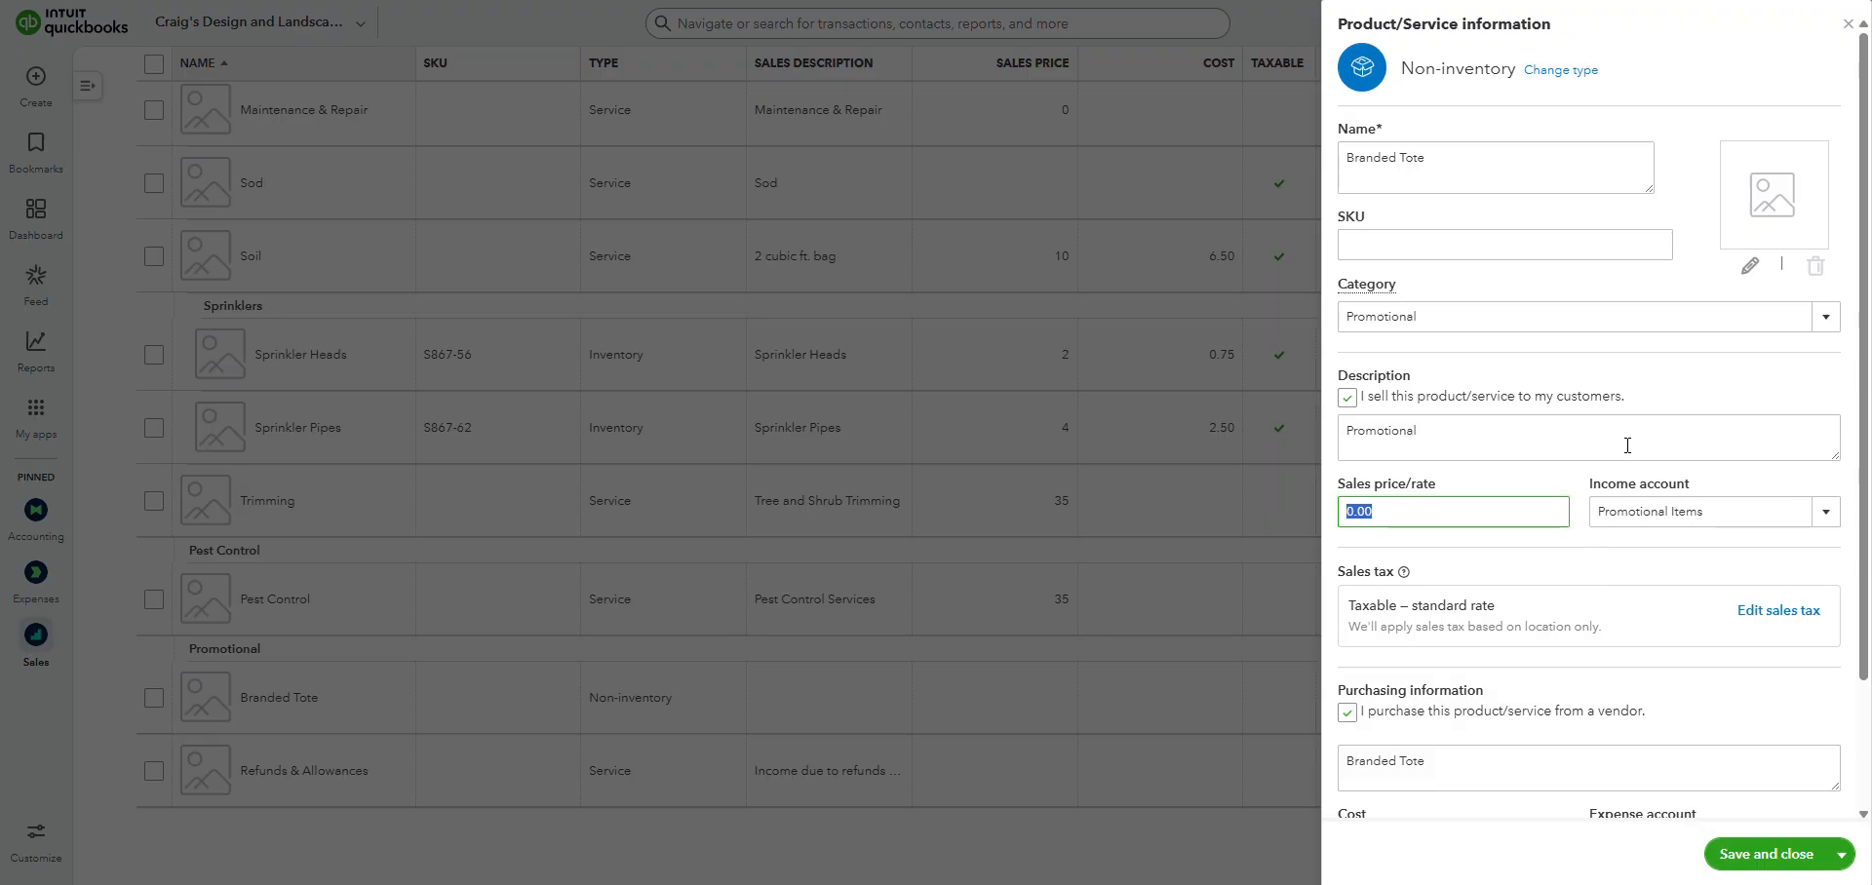
scroll(1634, 318, "down", 3)
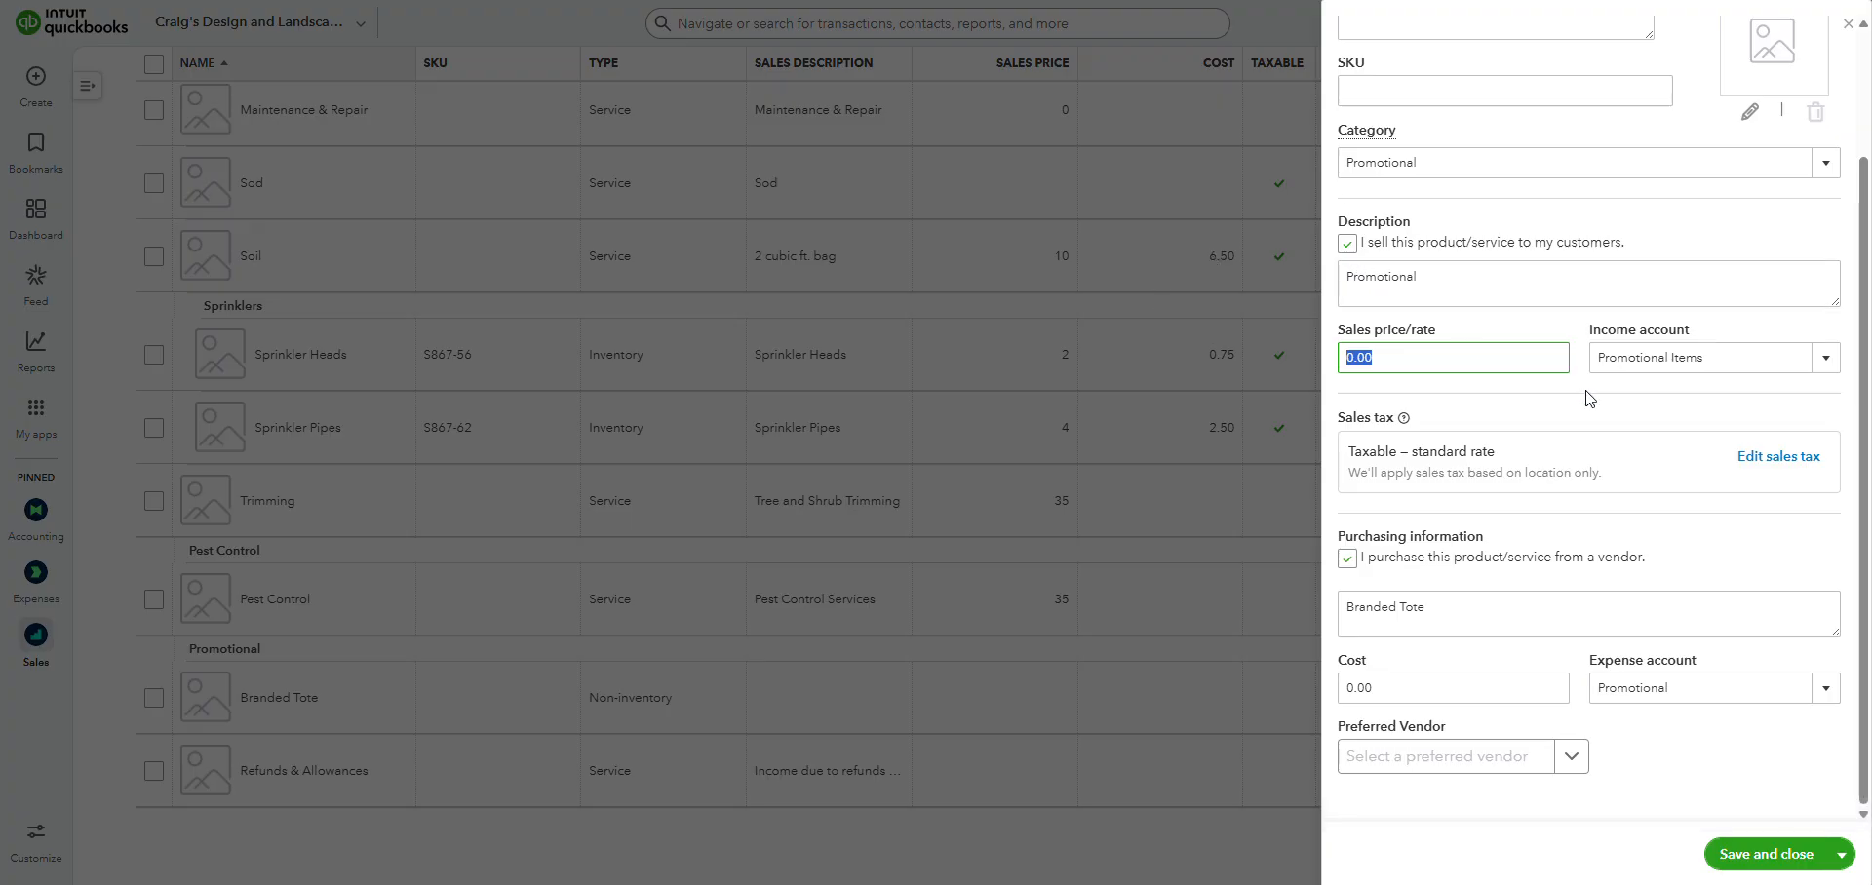
left_click(1615, 422)
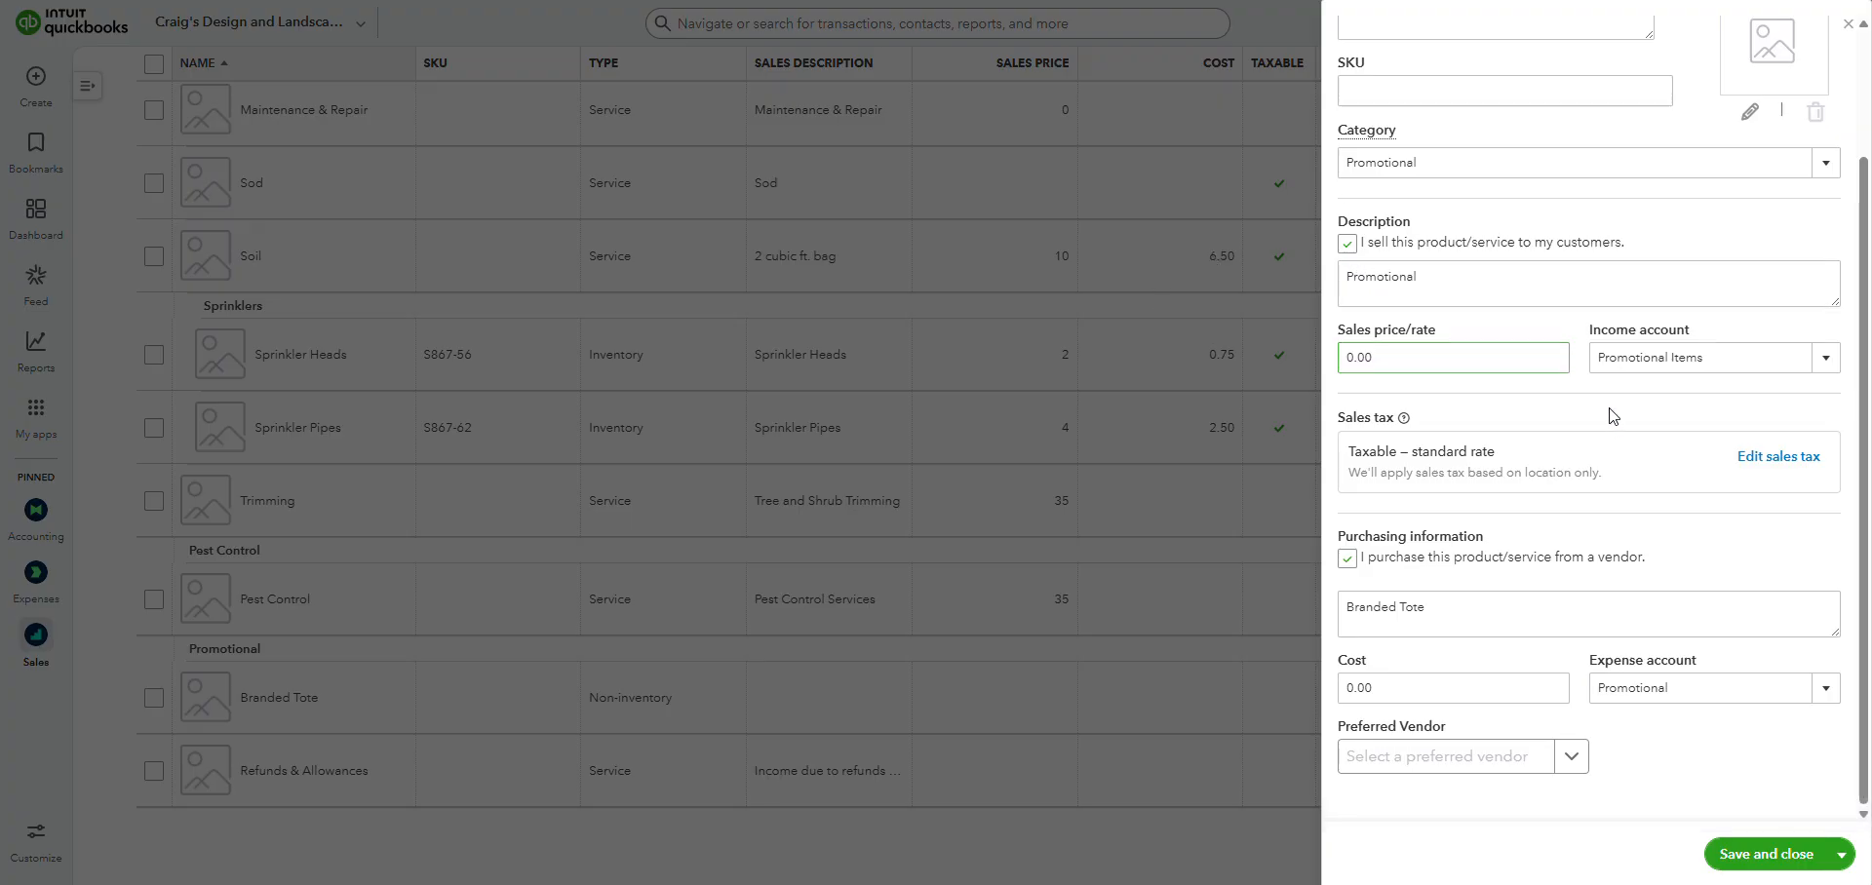
left_click(1755, 856)
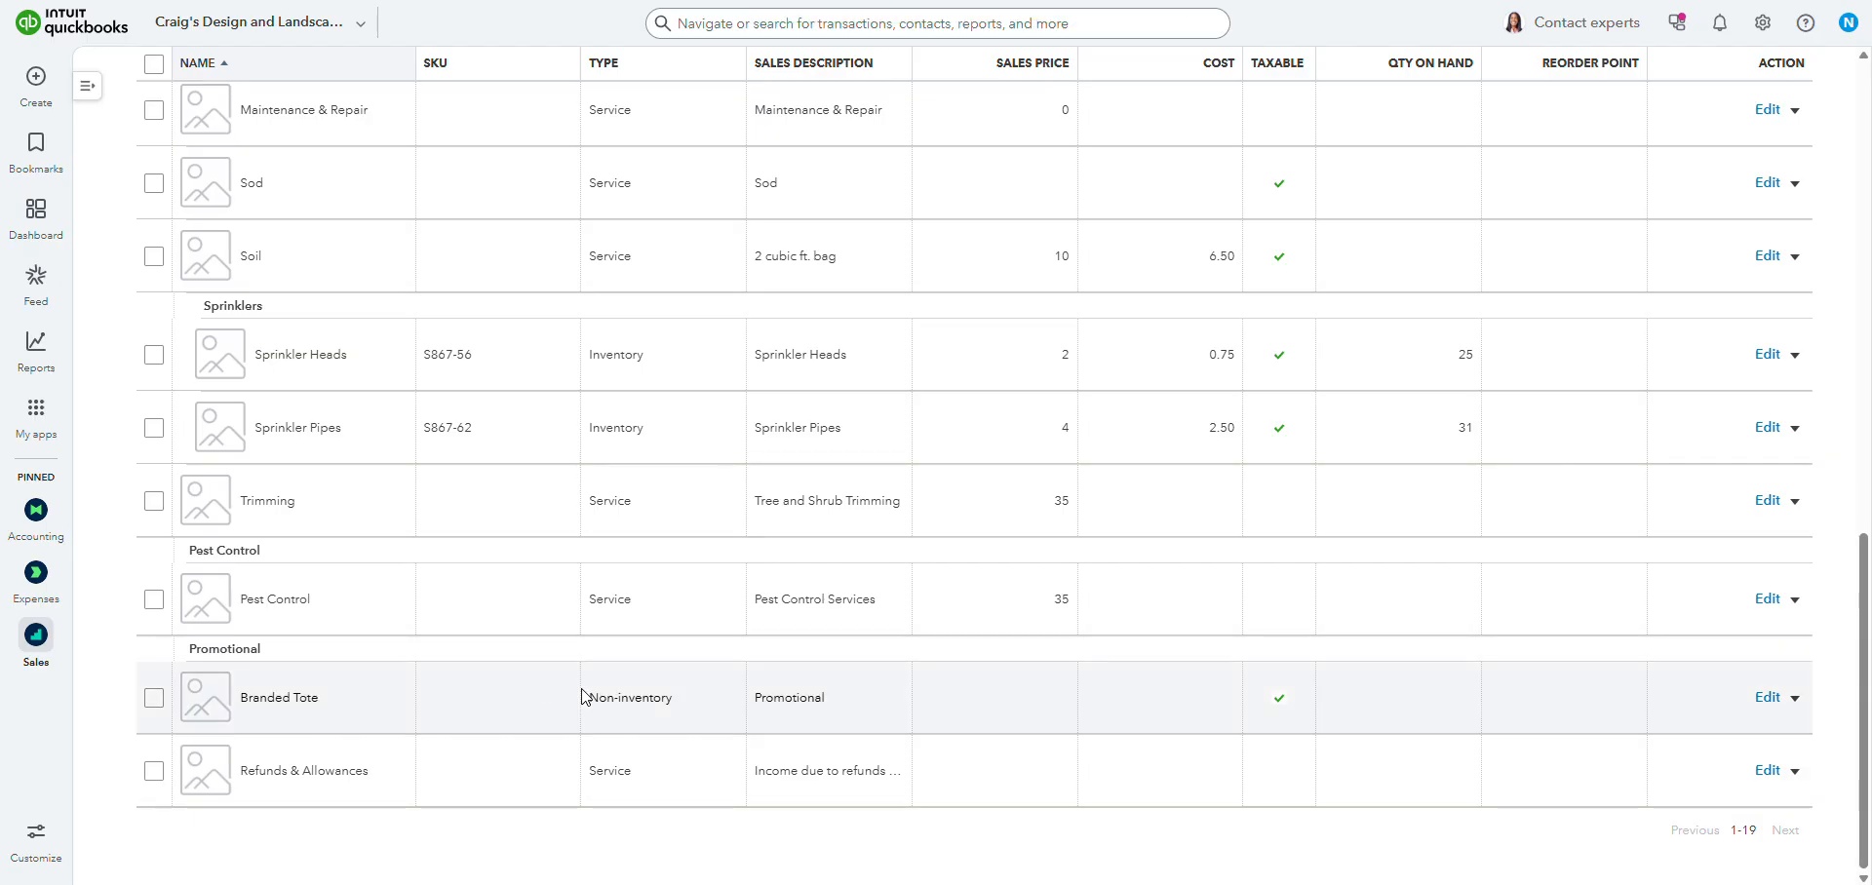
Review the saved Branded Tote's item type and name under the Promotional category in the list.
left_click_drag(591, 706, 699, 711)
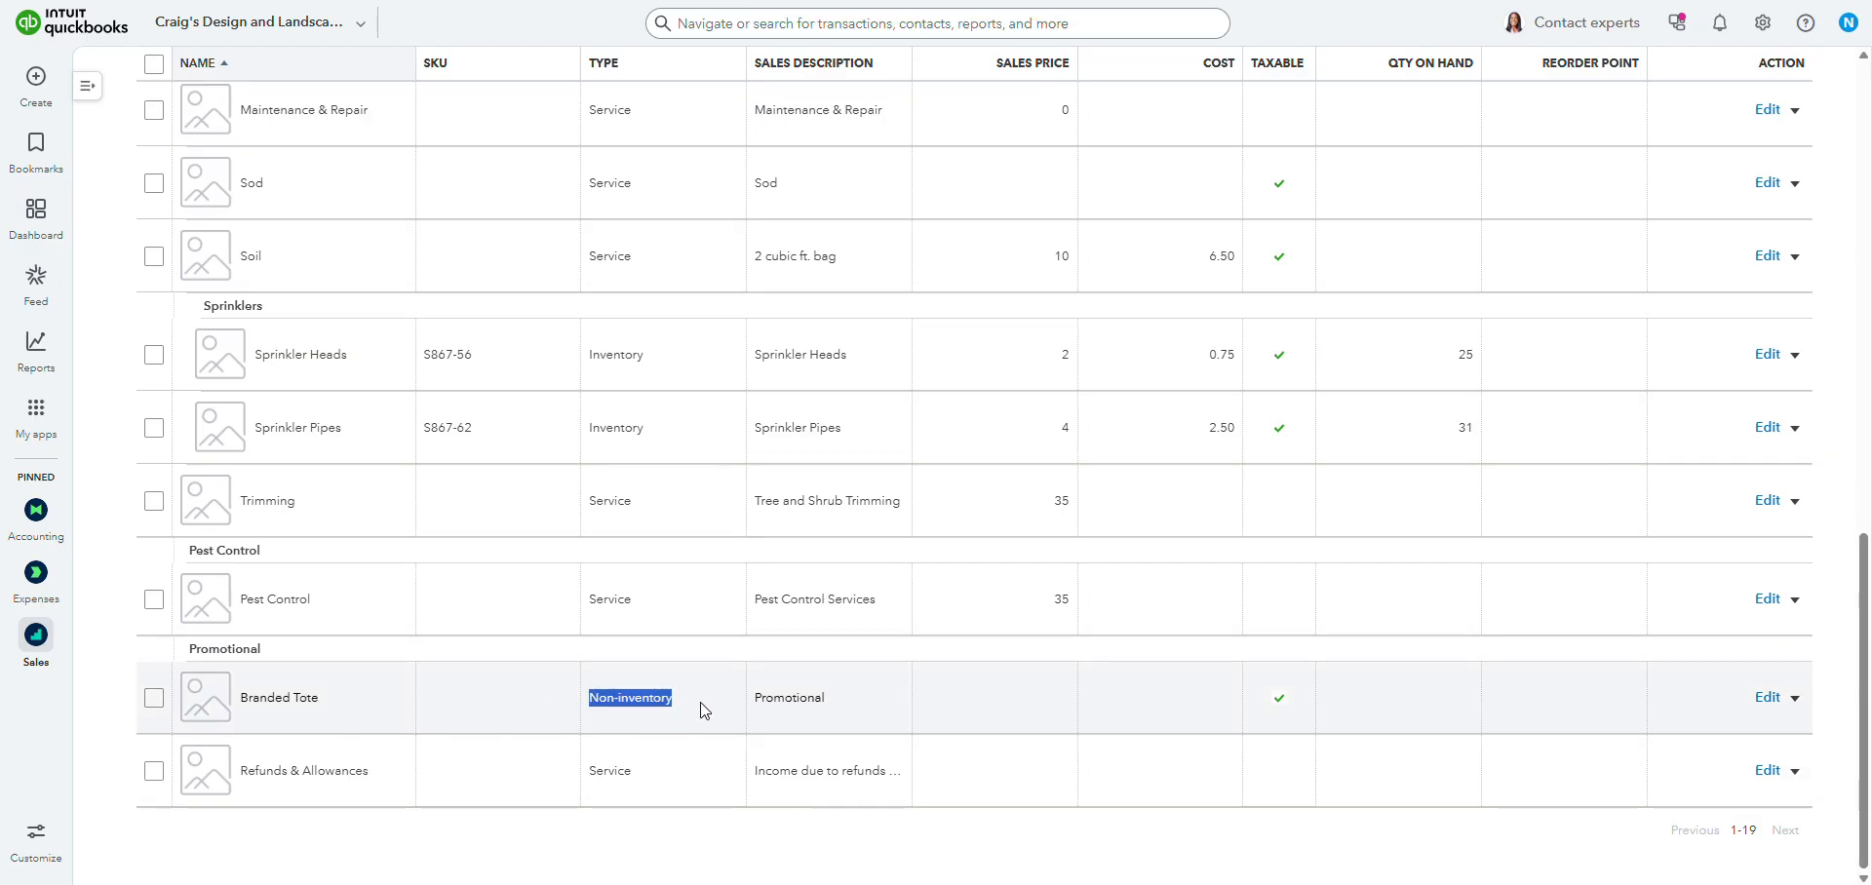
left_click(699, 710)
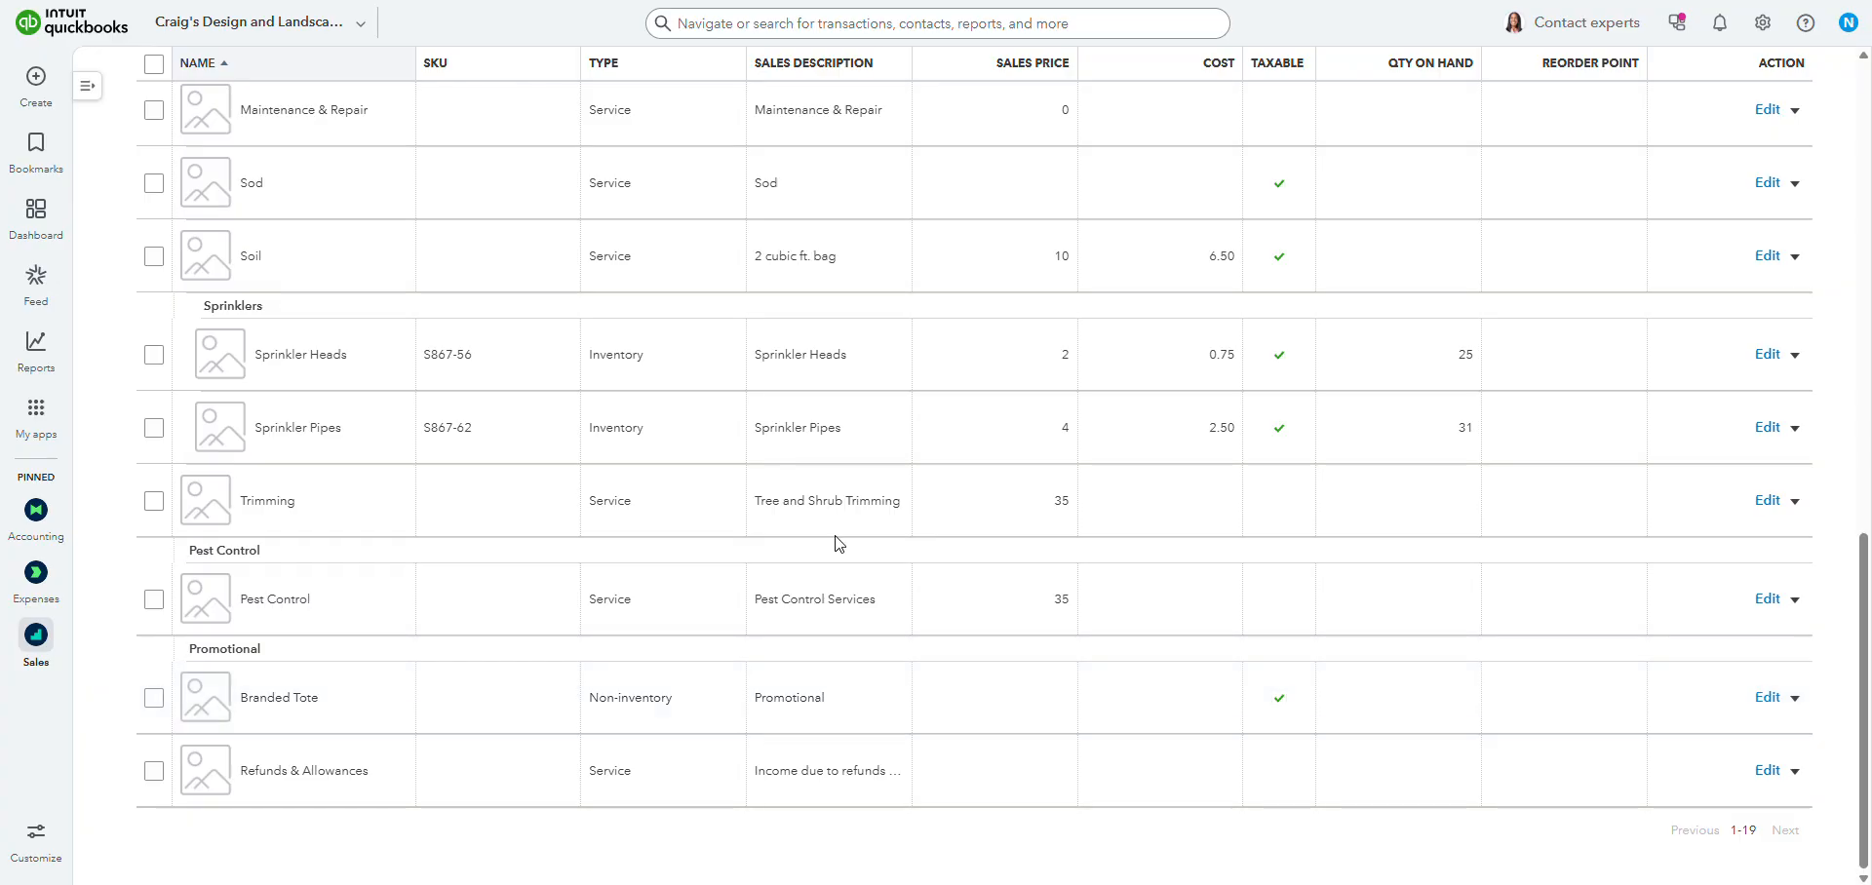
left_click_drag(245, 692, 351, 710)
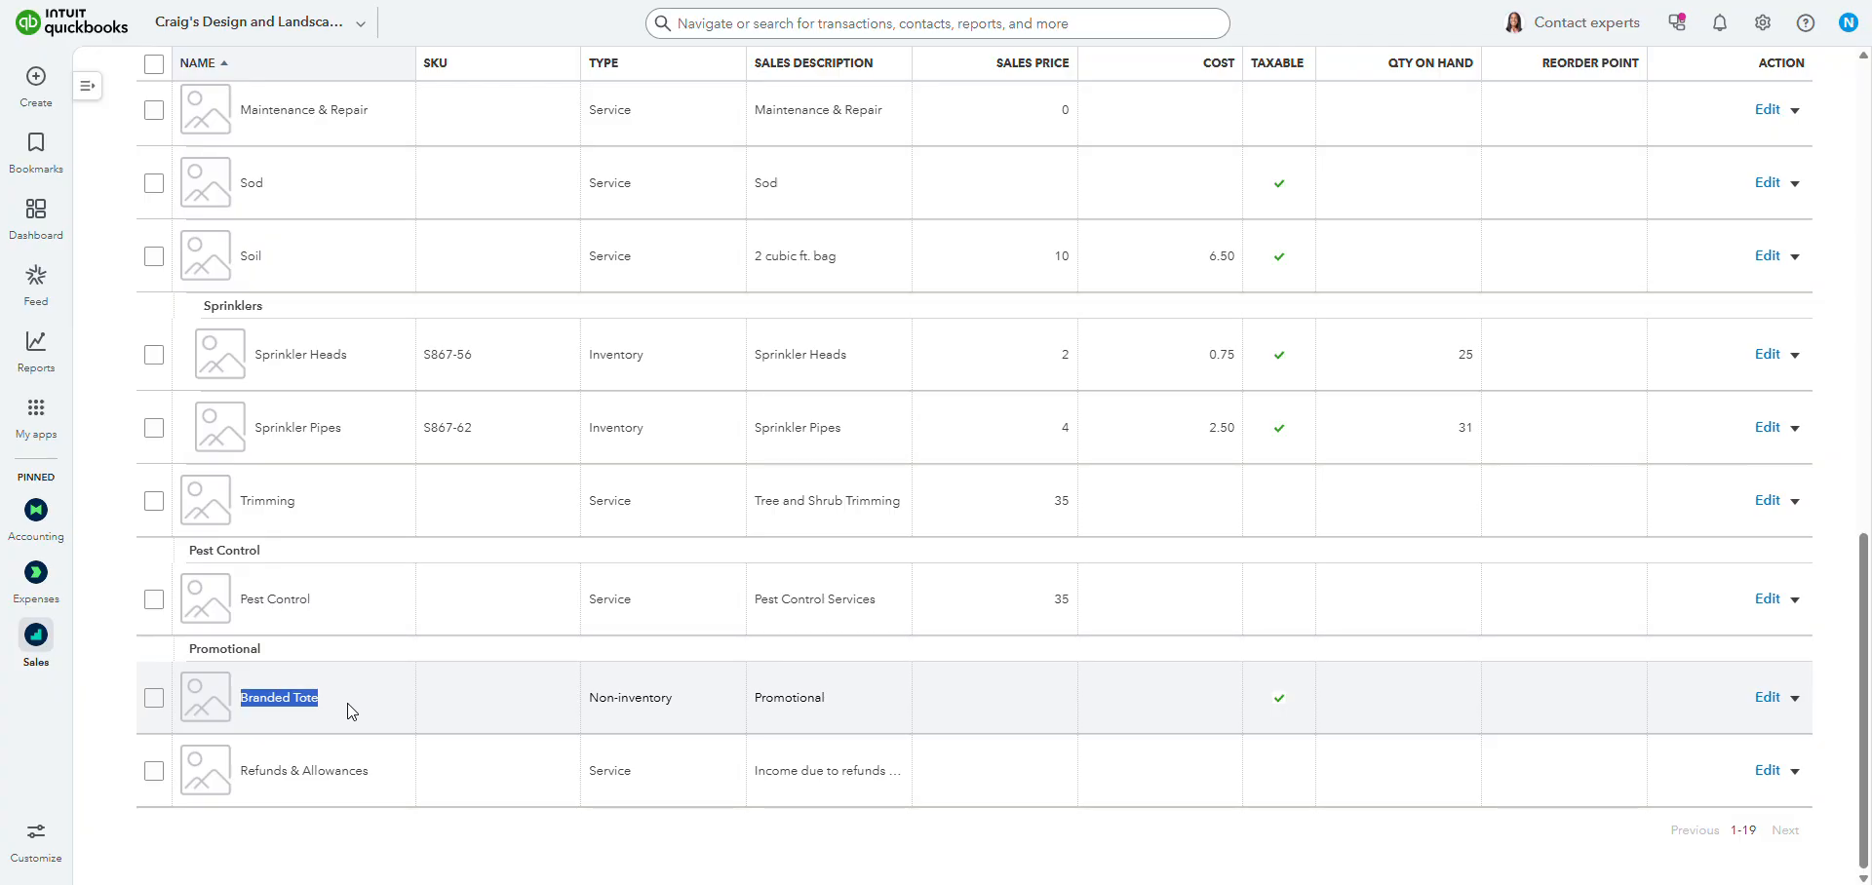
left_click(352, 712)
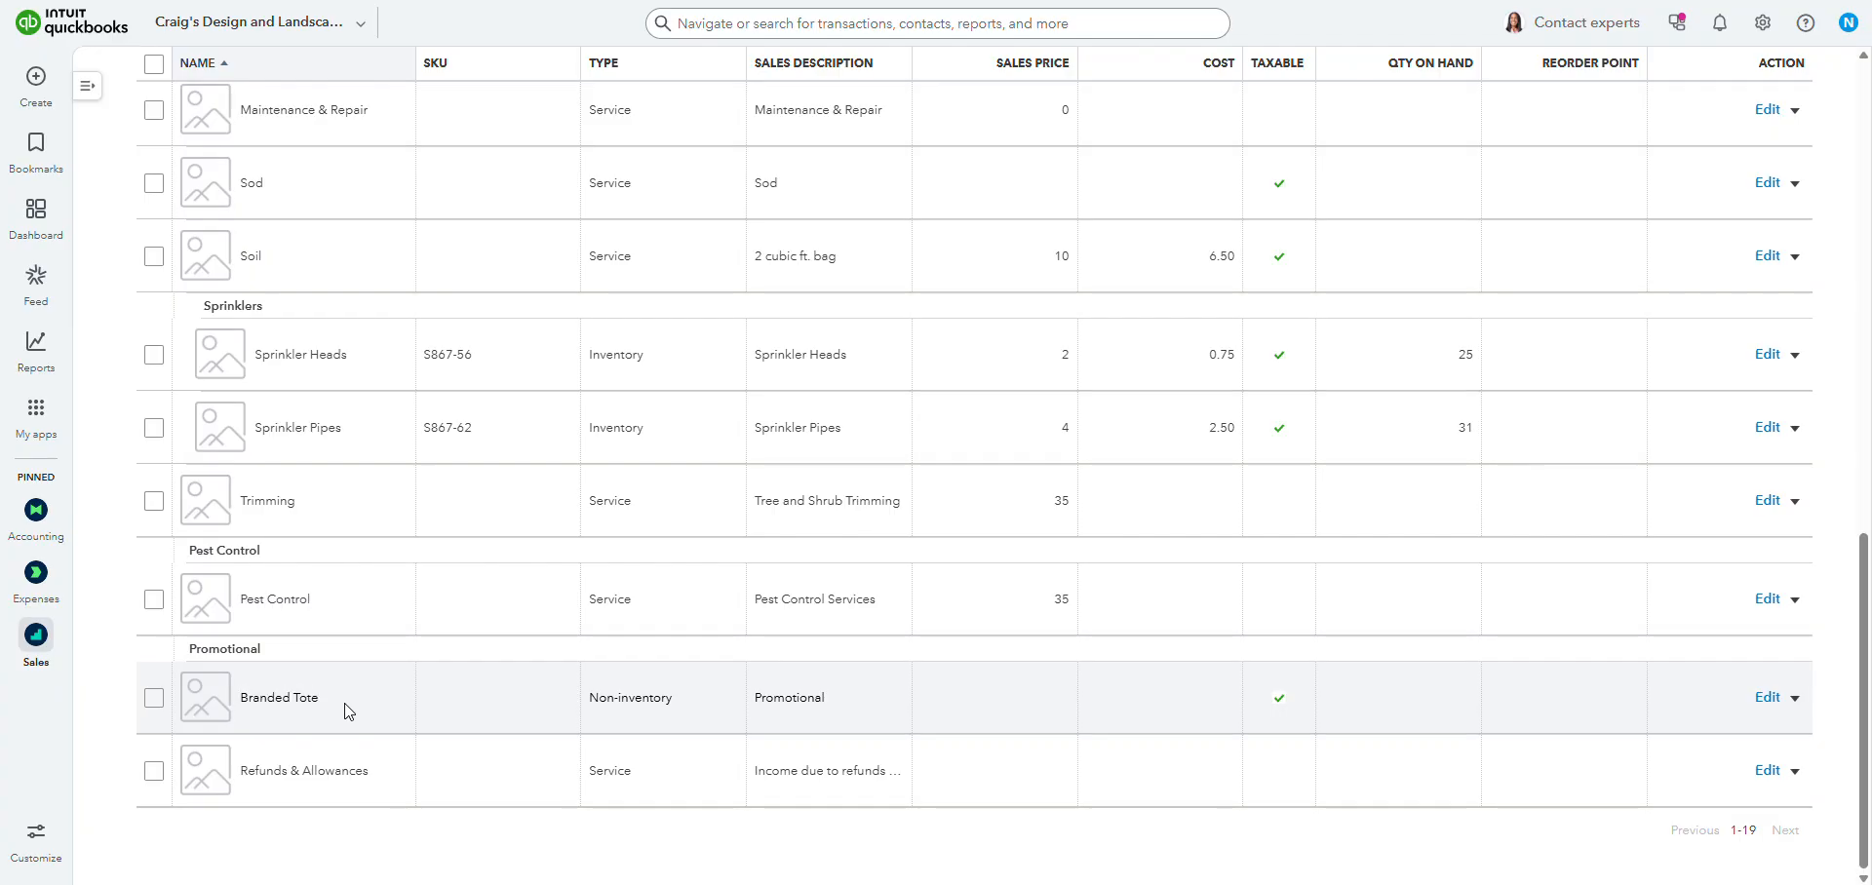